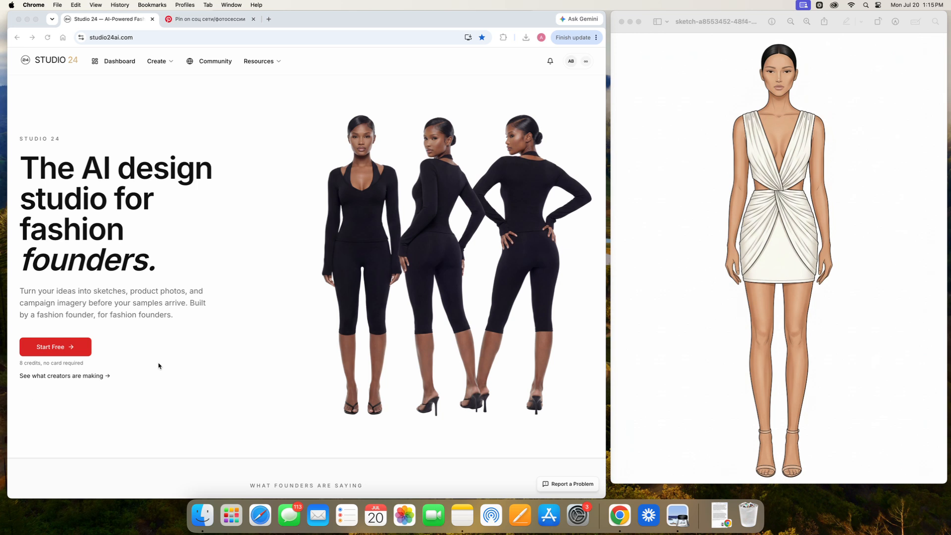
Open Photo Studio and look at its Campaign and Ghost Mannequin modes.
left_click(164, 65)
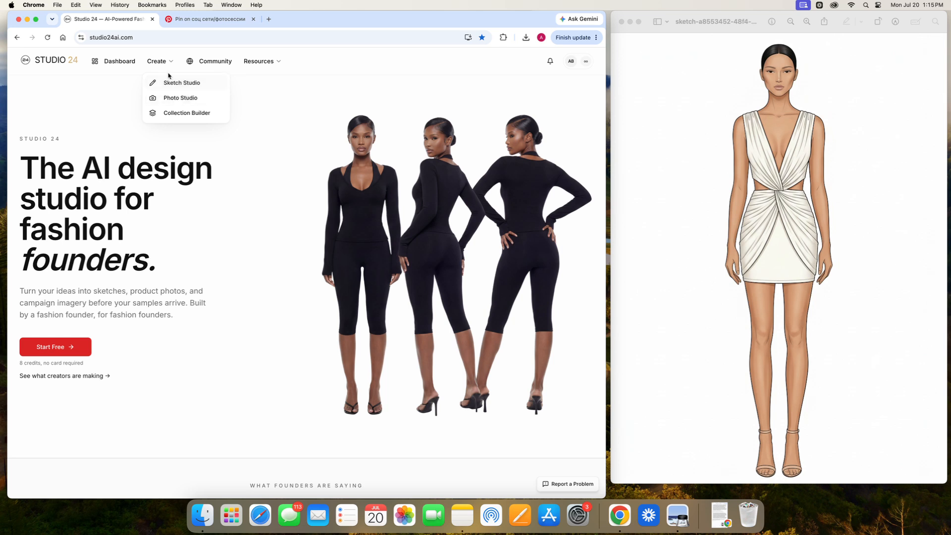
left_click(184, 99)
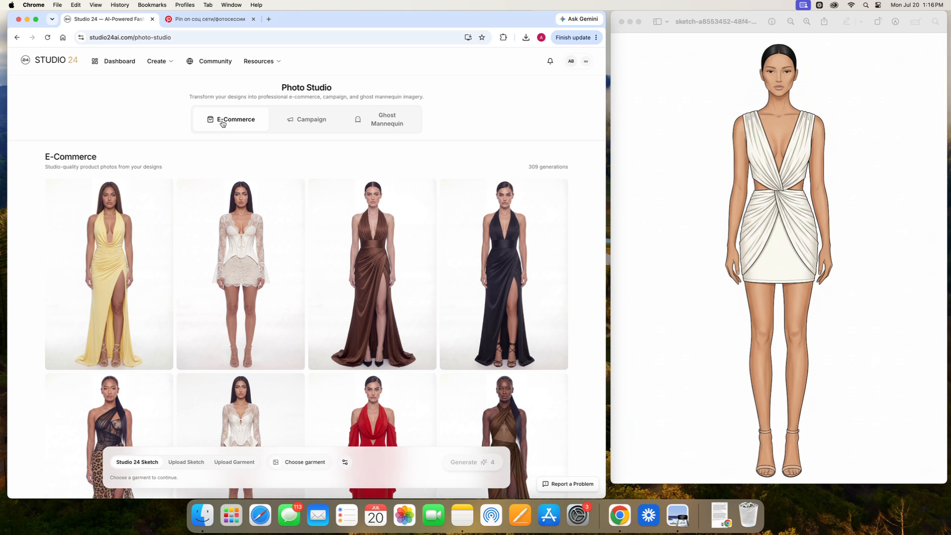
left_click(317, 124)
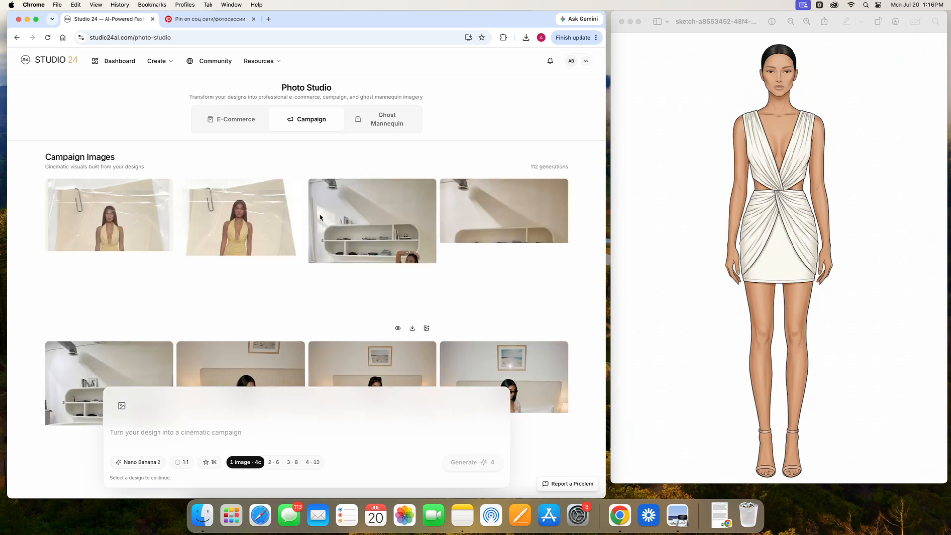
left_click(389, 124)
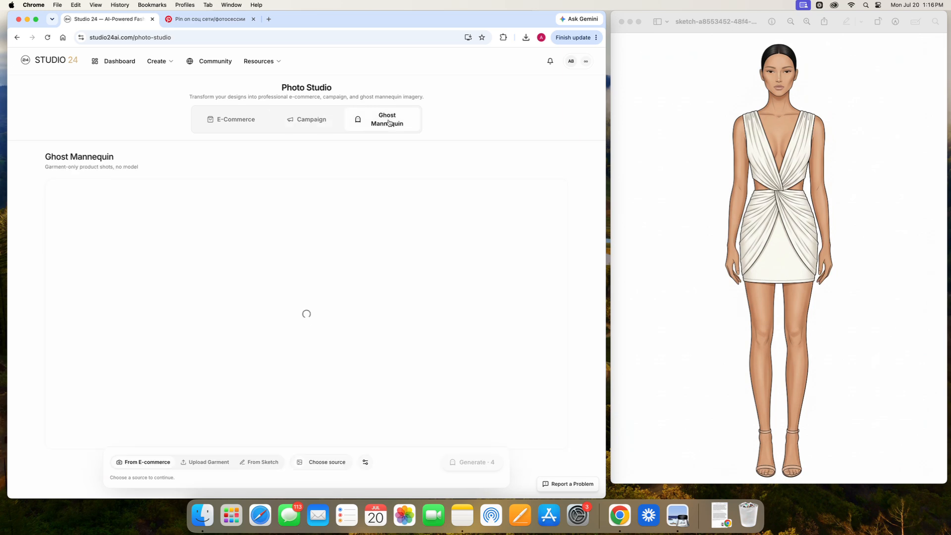
Return to the E-Commerce mode and choose the white draped V-neck mini dress from the Studio 24 sketches as the garment.
left_click(209, 124)
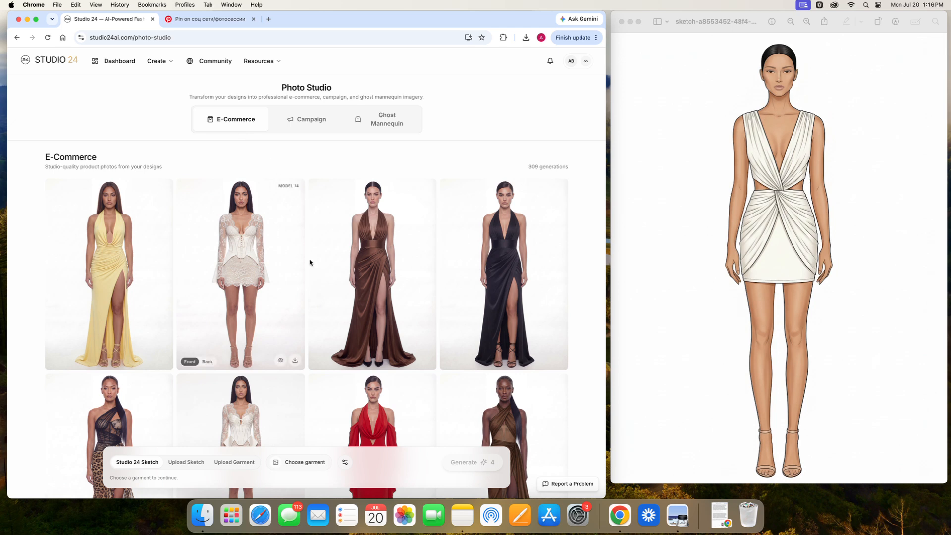
left_click(297, 464)
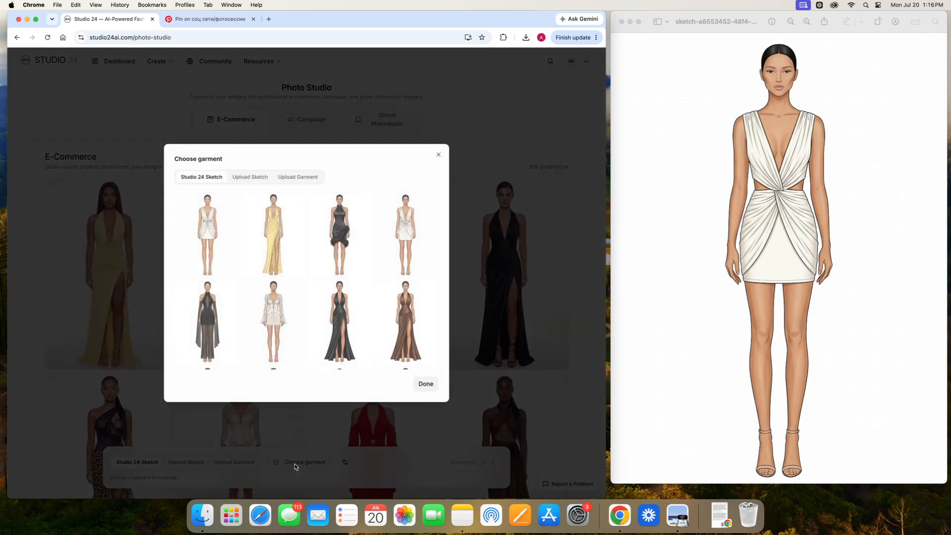
left_click(202, 222)
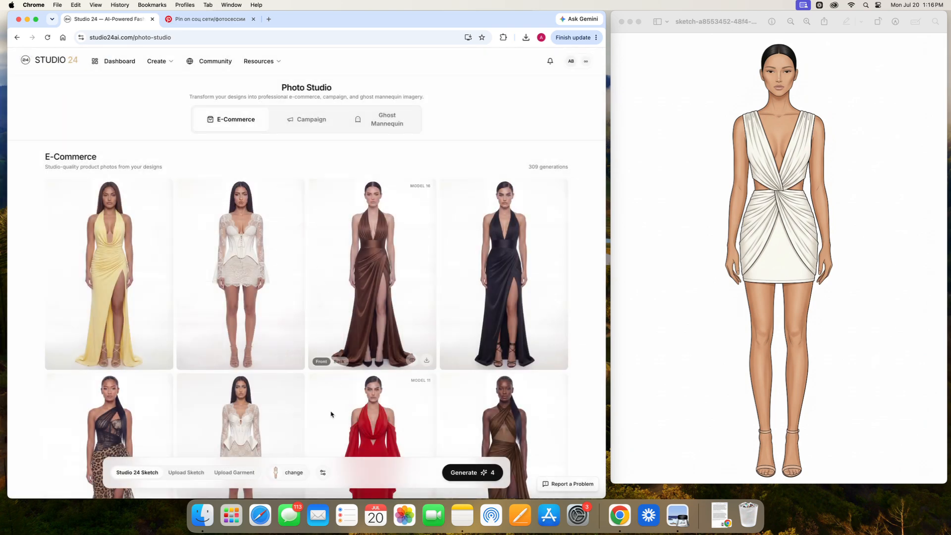
Browse the Studio 24 models in the generation settings and select Model 17 for the photo.
left_click(323, 472)
left_click(193, 319)
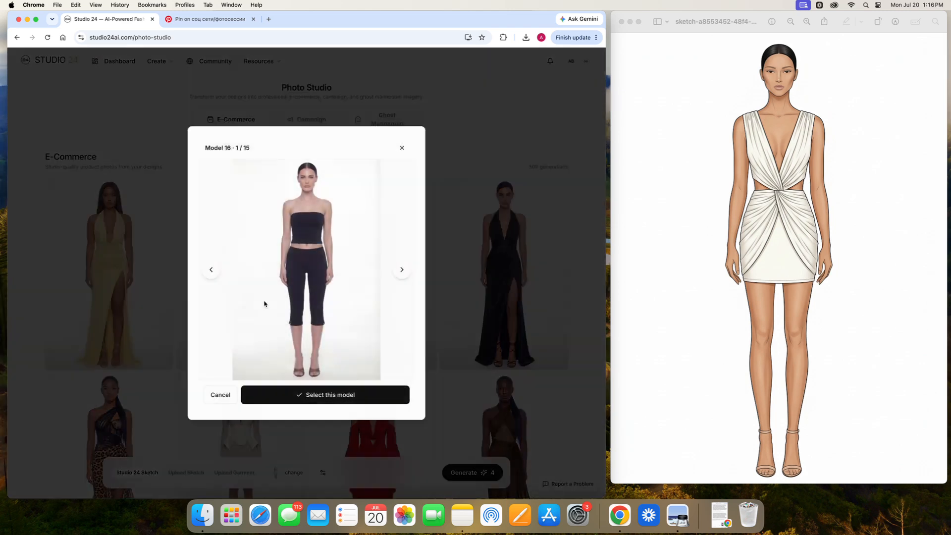
left_click(402, 271)
left_click(402, 271)
left_click(402, 270)
left_click(402, 271)
left_click(402, 270)
left_click(402, 271)
left_click(402, 270)
left_click(402, 270)
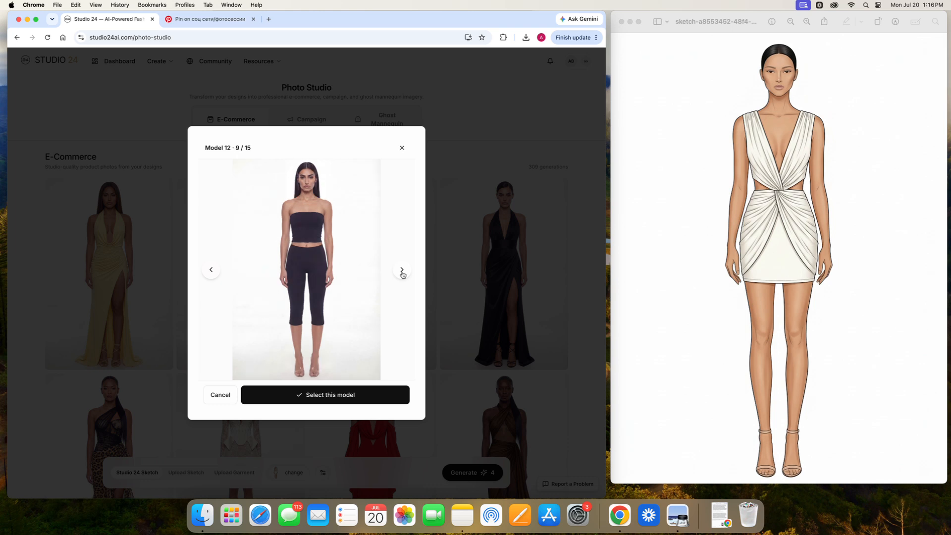
left_click(401, 270)
left_click(401, 271)
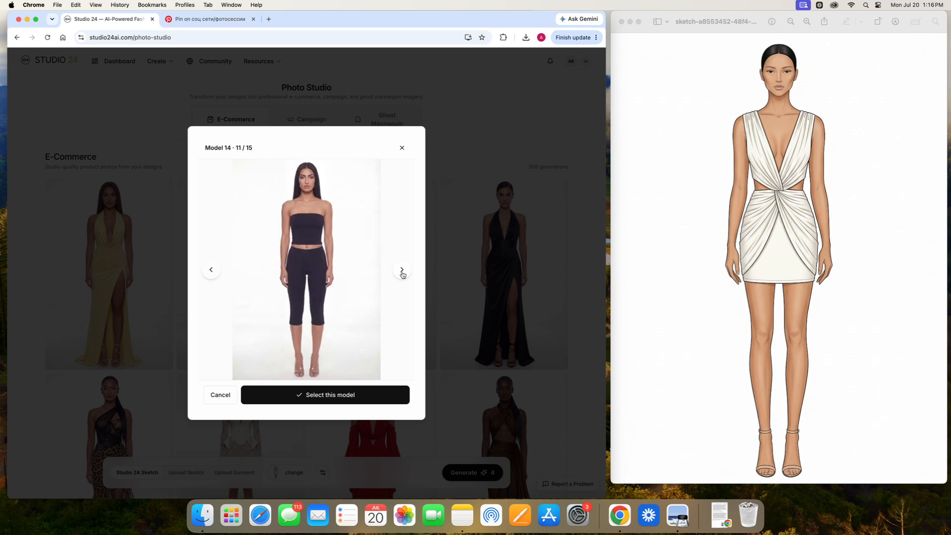
left_click(402, 271)
left_click(402, 270)
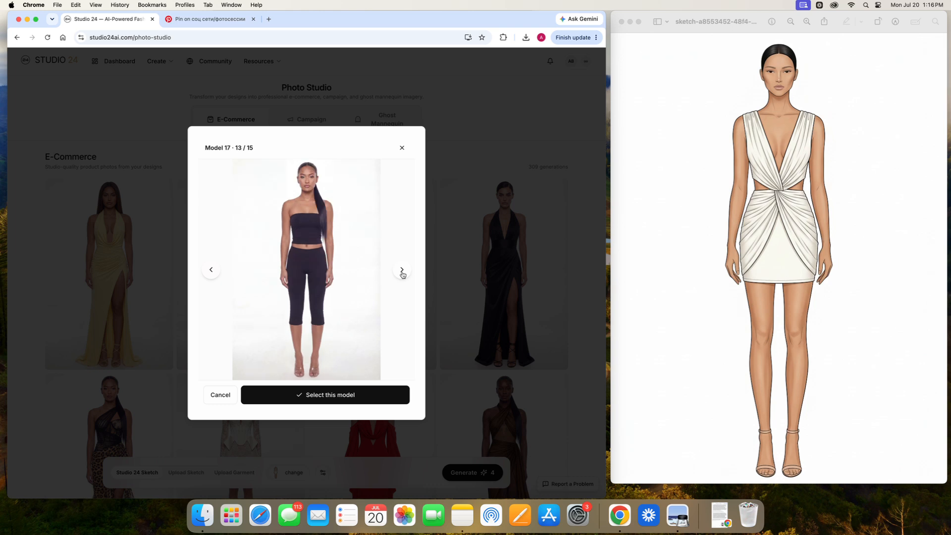
left_click(402, 271)
left_click(401, 271)
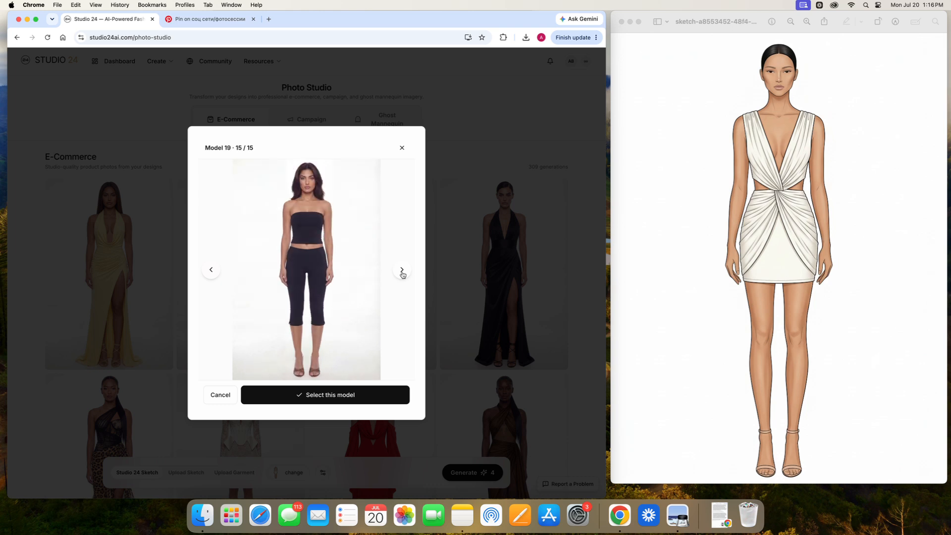
left_click(401, 271)
left_click(401, 271)
left_click(401, 270)
left_click(401, 271)
left_click(402, 270)
left_click(402, 271)
left_click(402, 270)
left_click(402, 270)
left_click(402, 271)
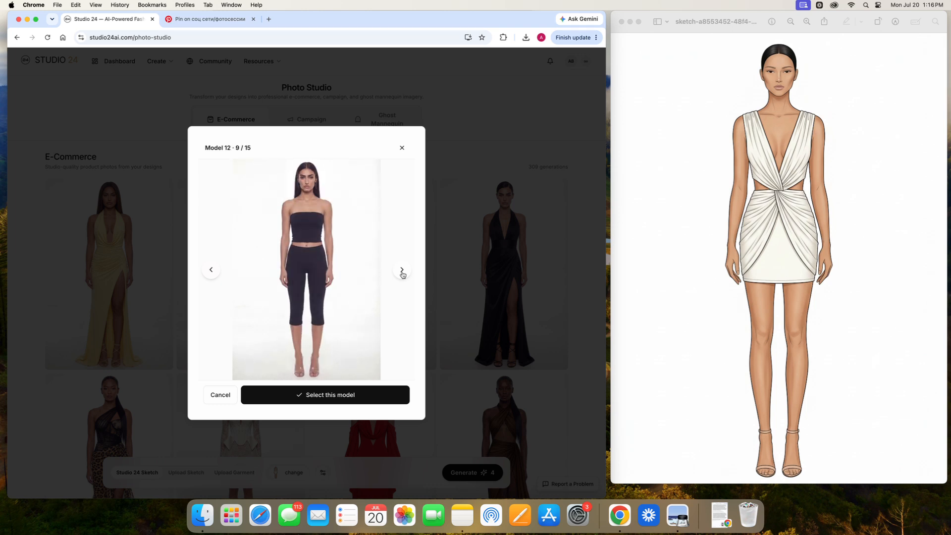
left_click(402, 270)
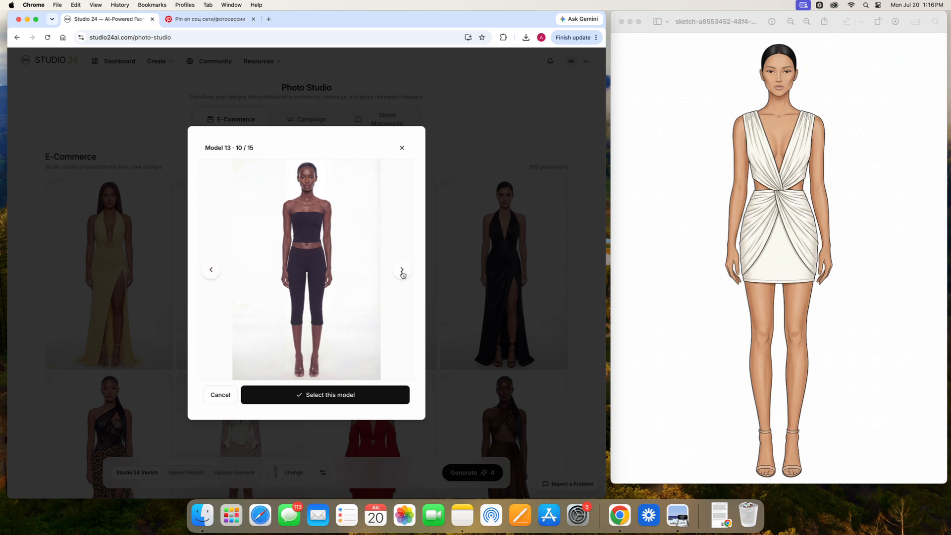
left_click(402, 271)
left_click(402, 271)
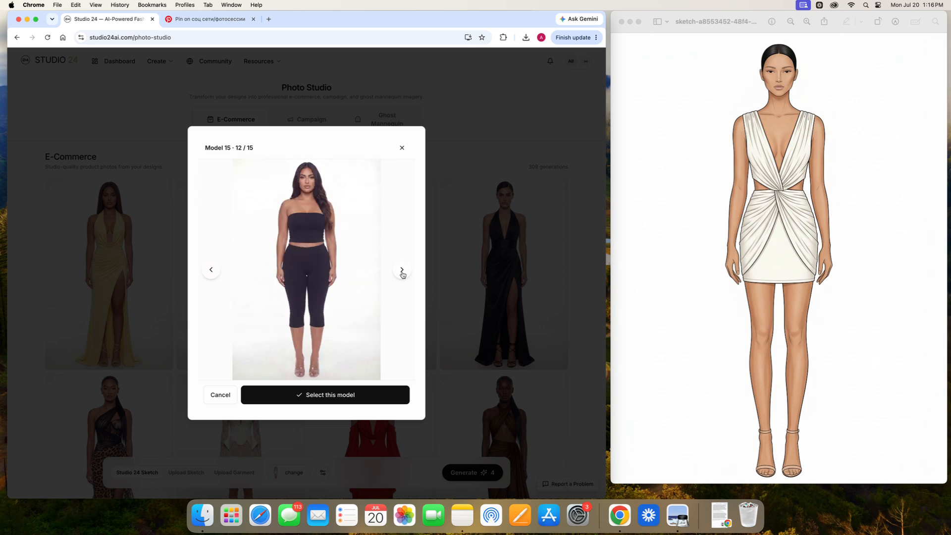
left_click(401, 270)
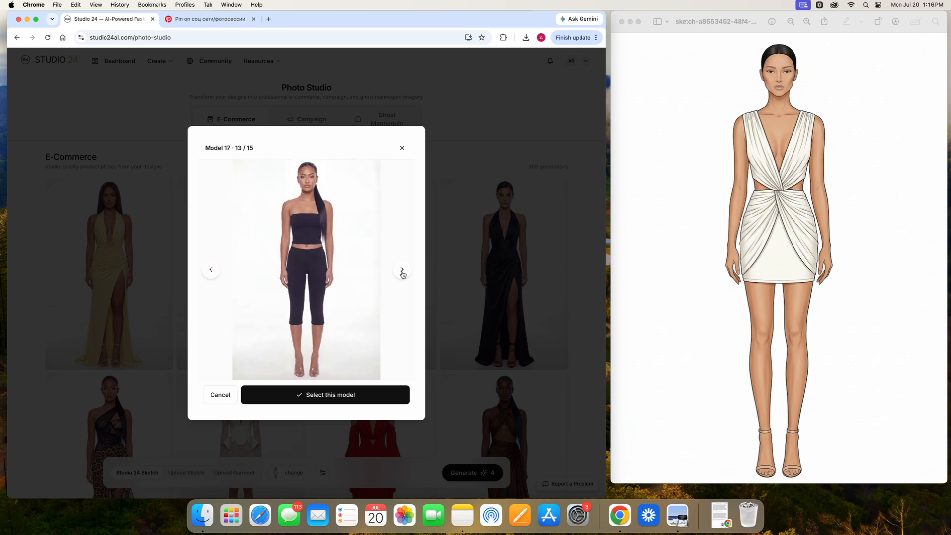
left_click(348, 400)
Set the footwear style to Strappy Heels and generate the e-commerce photo.
left_click(323, 473)
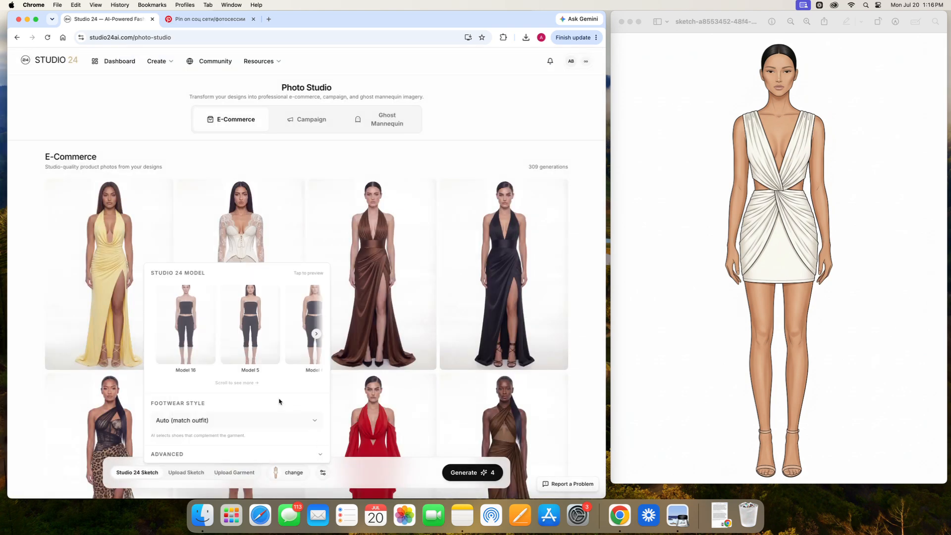
left_click(265, 418)
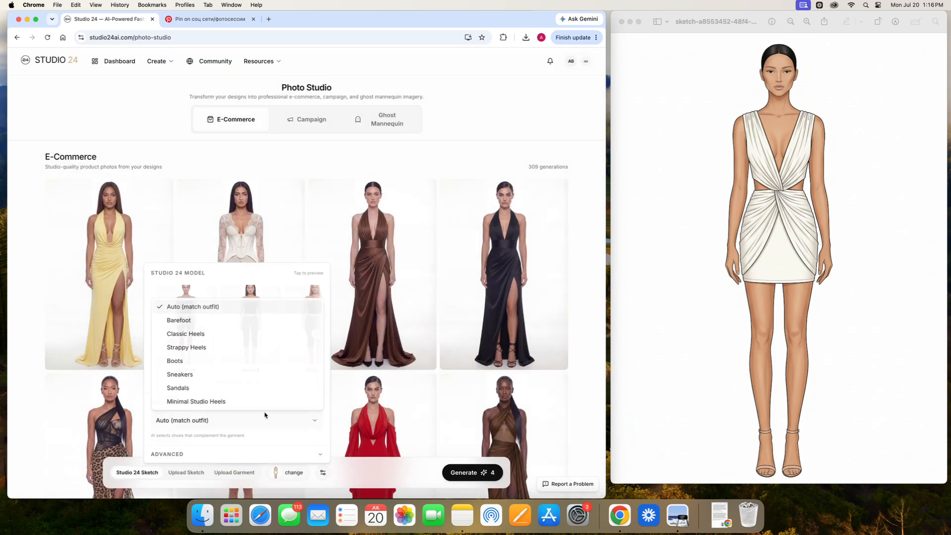
left_click(215, 348)
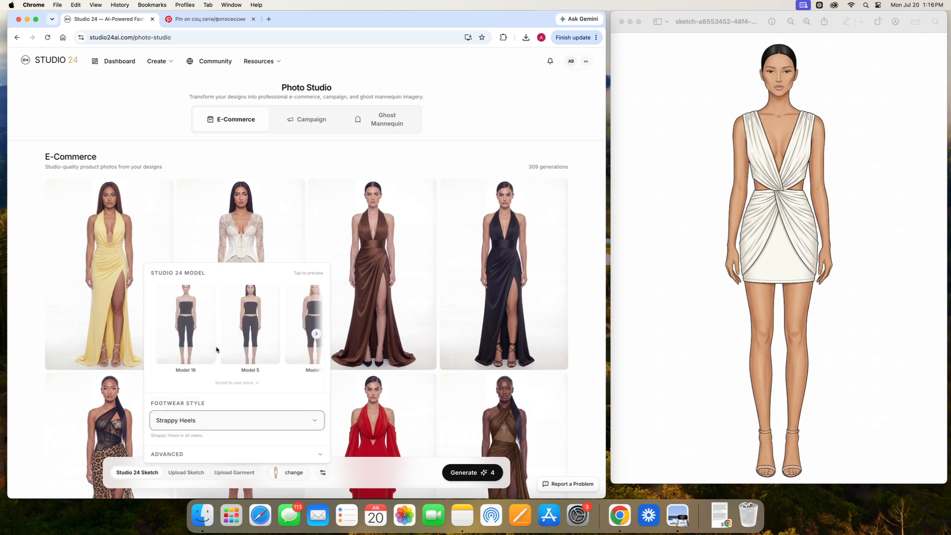
left_click(399, 476)
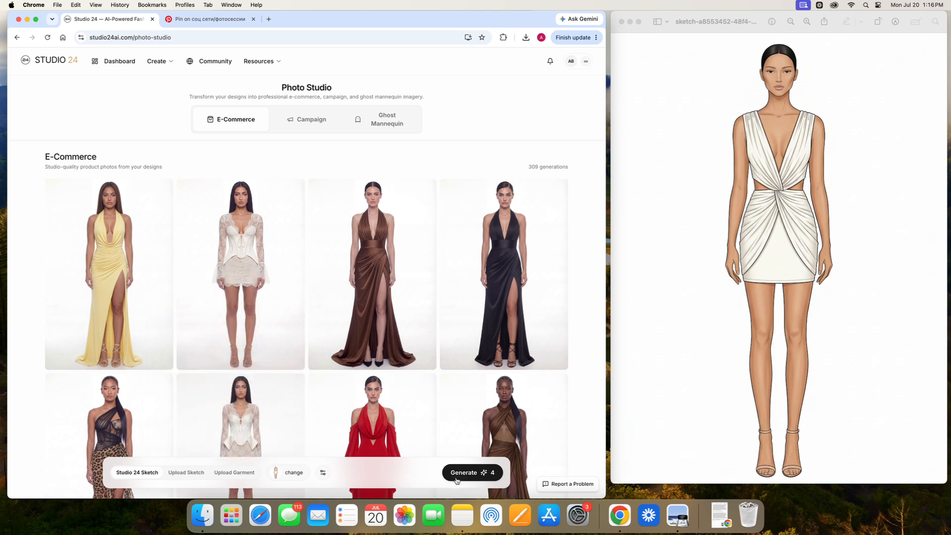
left_click(473, 473)
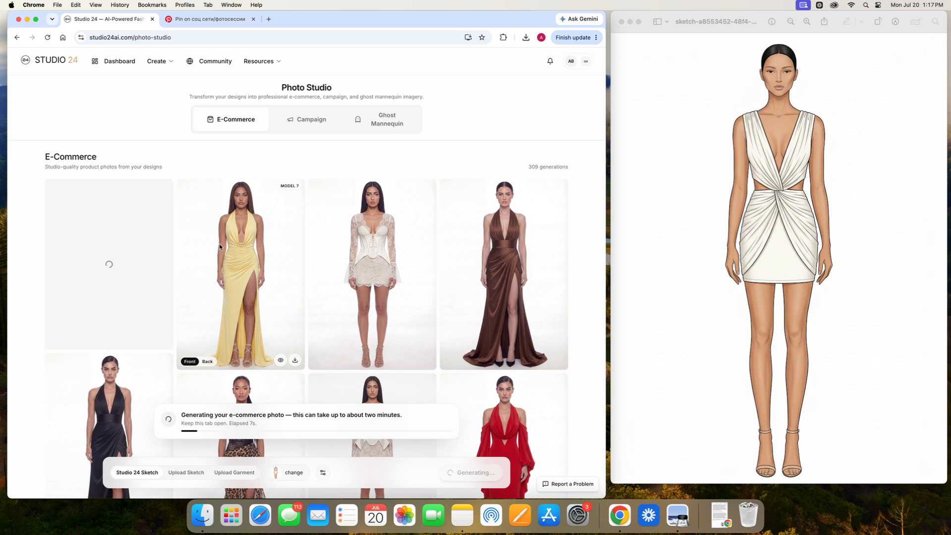
Look through the earlier e-commerce generations, toggling the taupe off-shoulder gown between its back and front views.
scroll(219, 244, "down", 3)
scroll(220, 246, "down", 5)
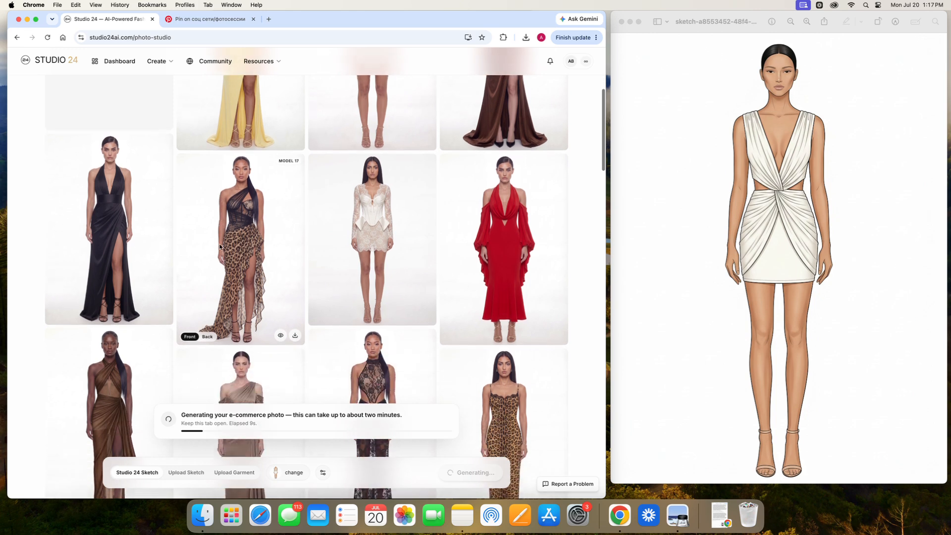
scroll(215, 297, "down", 2)
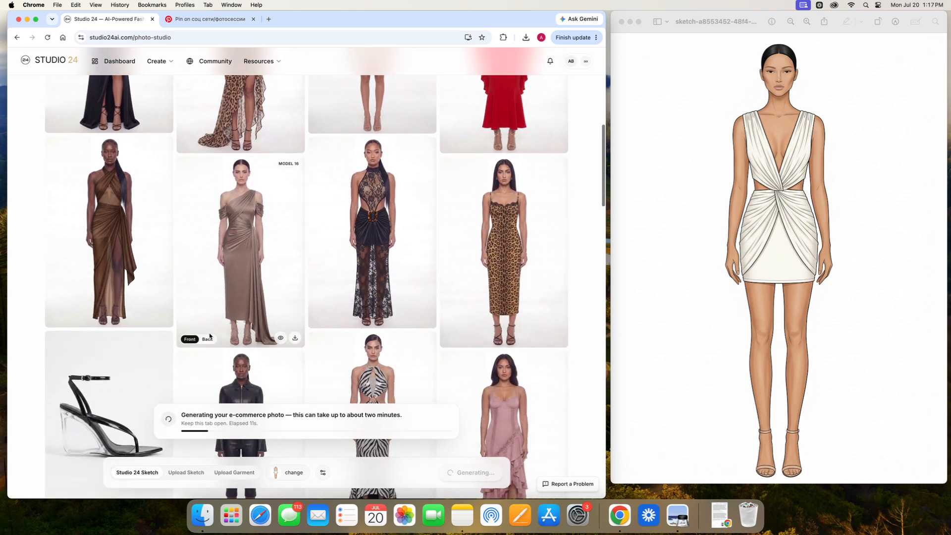
left_click(208, 340)
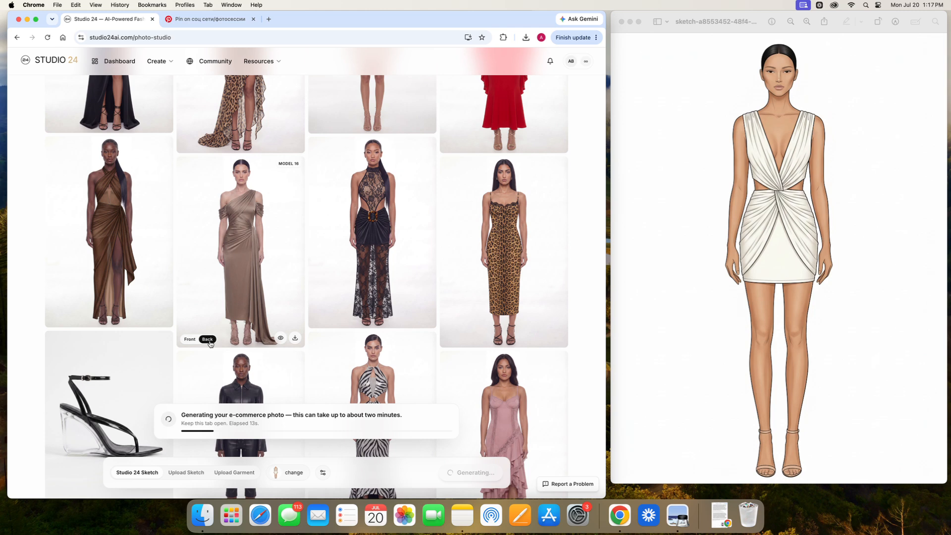
left_click(192, 341)
scroll(242, 302, "up", 8)
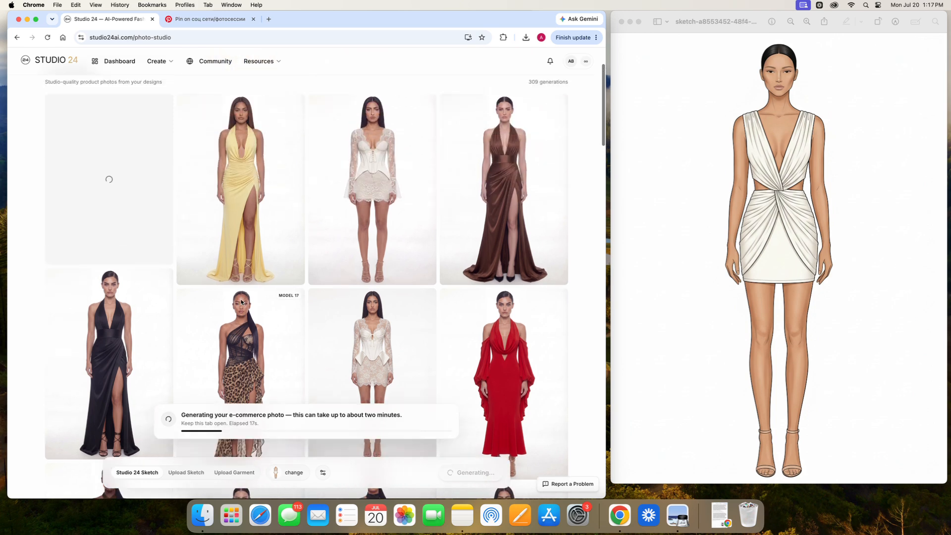
scroll(241, 302, "up", 3)
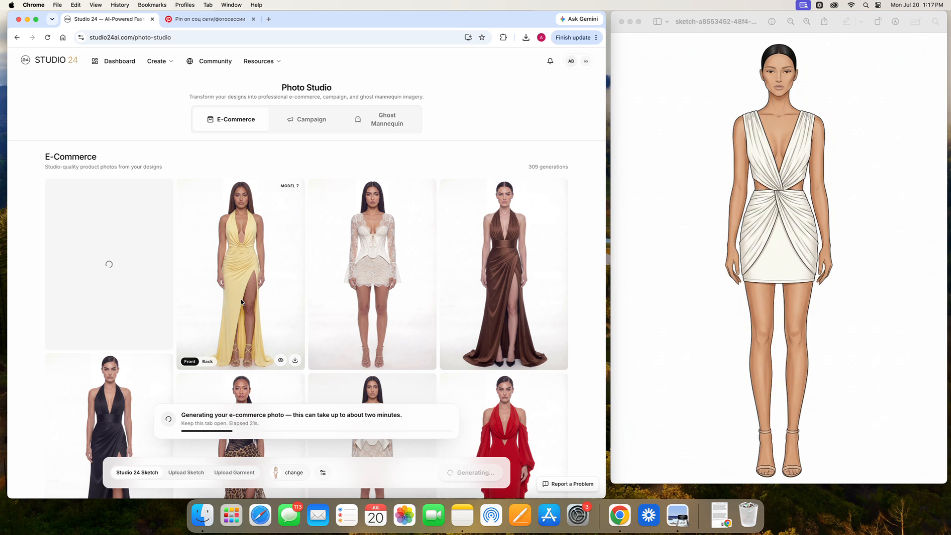
Open the Revolve website in a new browser tab and go to its women's Clothing category.
key("super+t")
type("re")
key("Return")
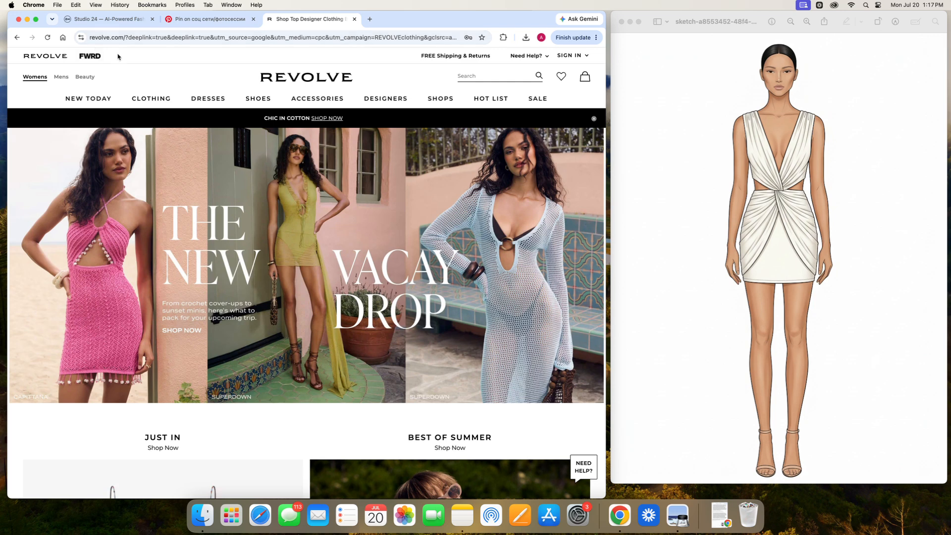
mouse_move(149, 98)
left_click(346, 153)
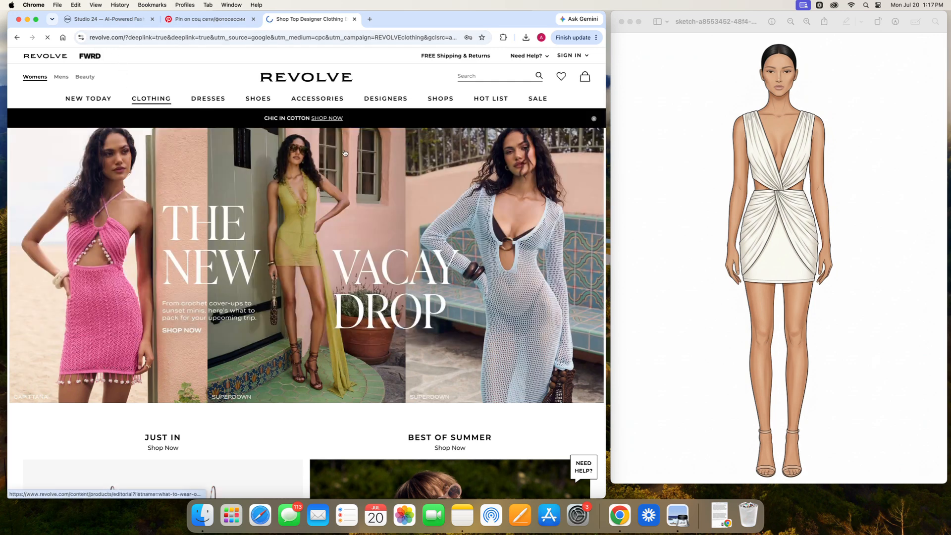
Examine the product photos in Revolve's clothing listings, checking the progress of the Studio 24 photo generation in between.
scroll(337, 164, "down", 10)
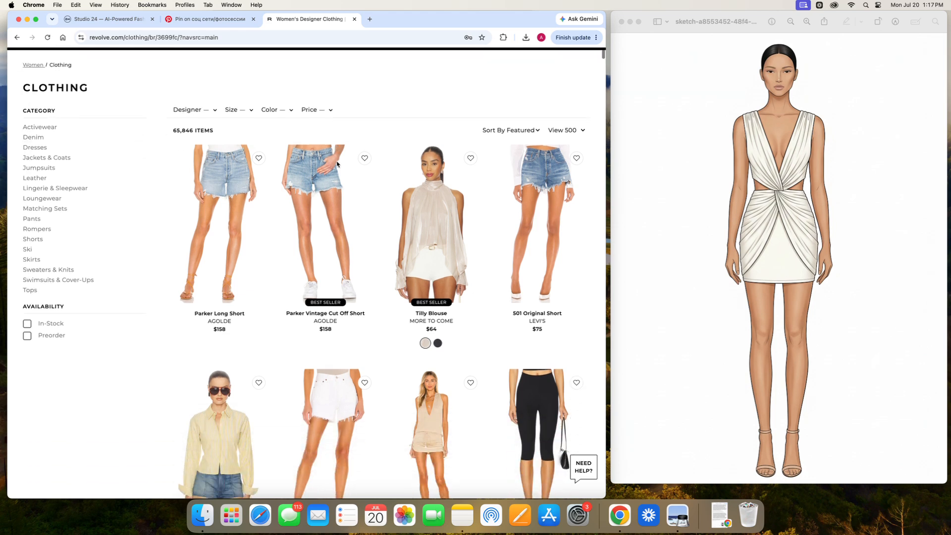
scroll(337, 164, "down", 8)
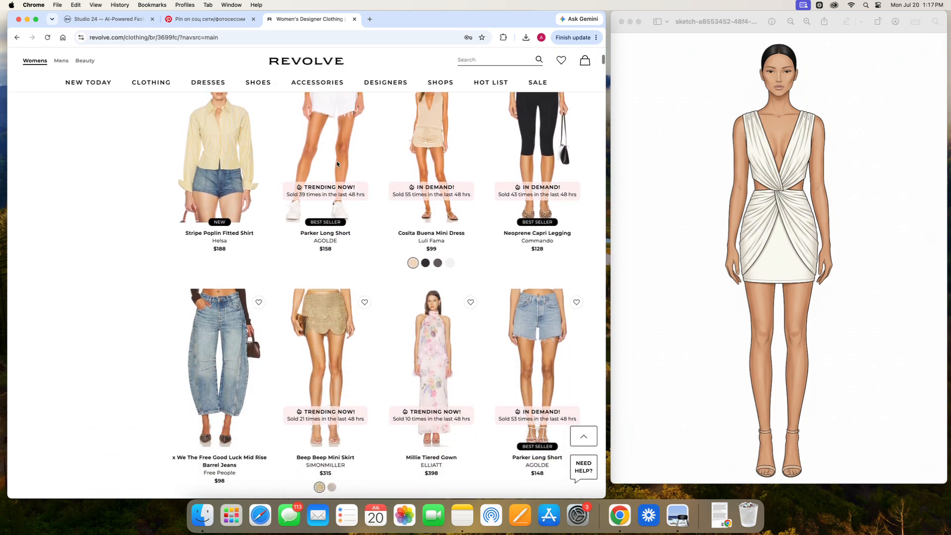
scroll(336, 164, "down", 1)
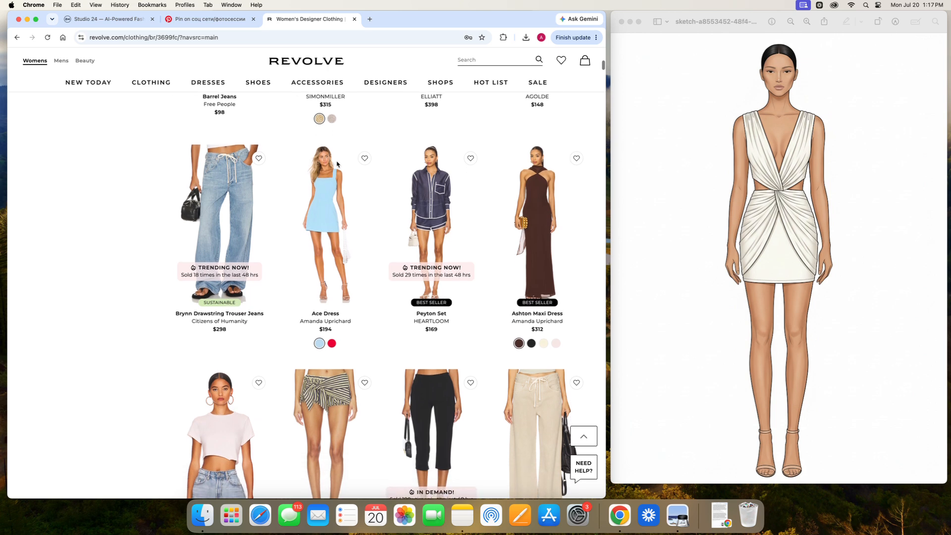
scroll(337, 164, "down", 1)
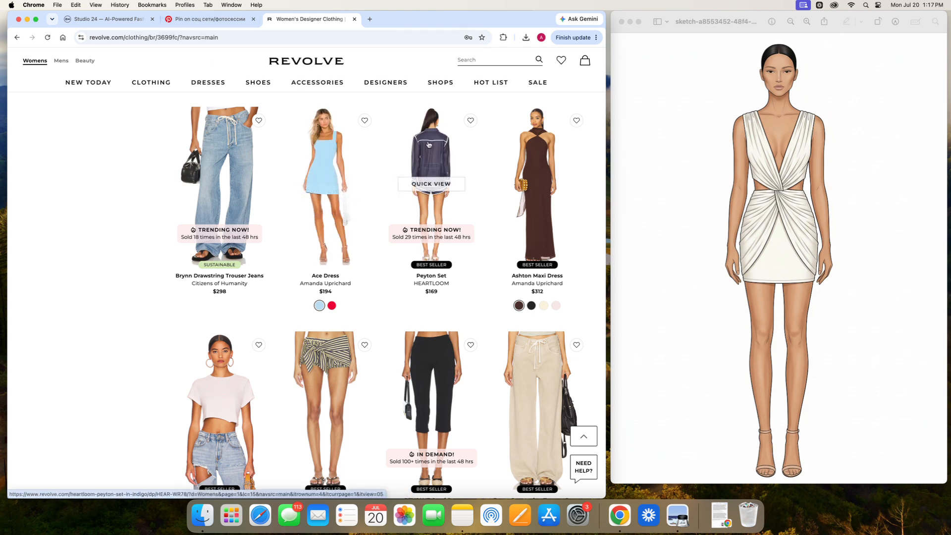
left_click(109, 19)
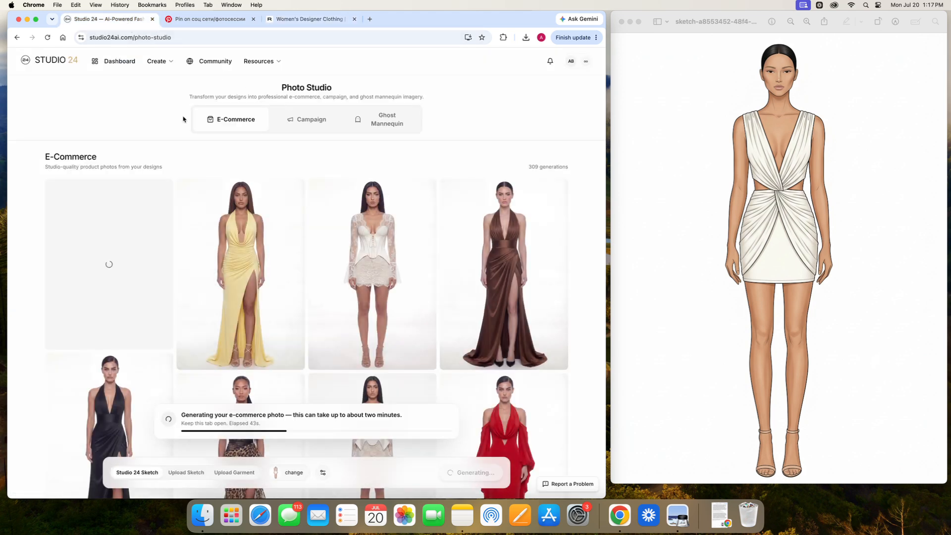
left_click(307, 19)
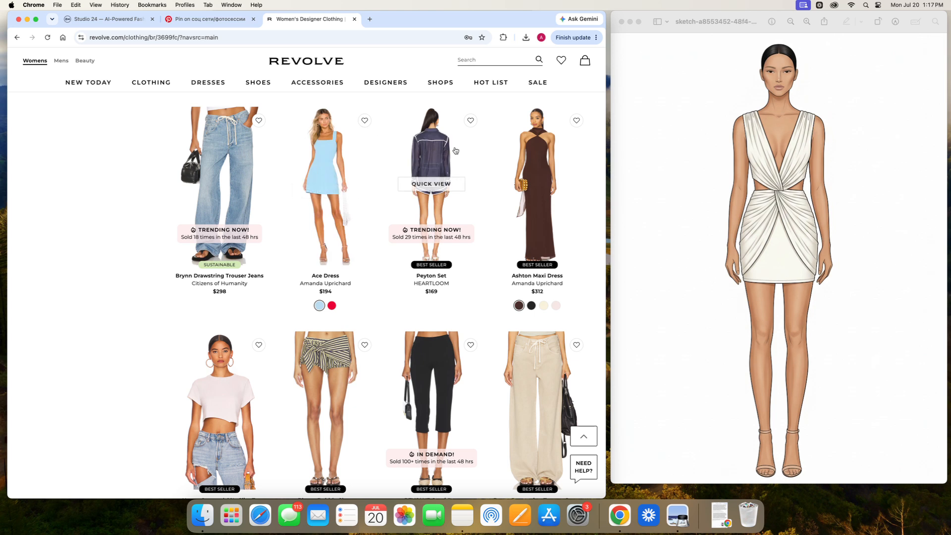
scroll(366, 147, "down", 2)
scroll(366, 147, "down", 4)
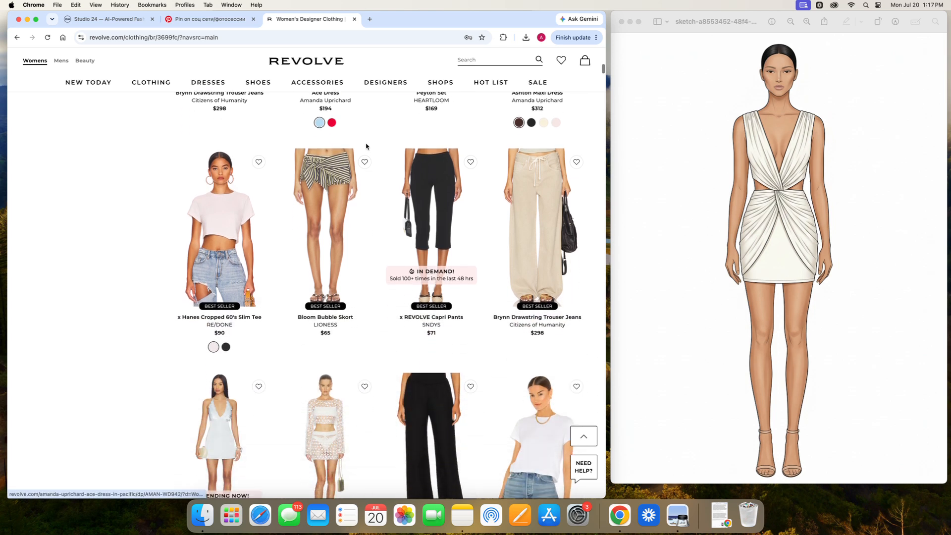
Return to Studio 24 and look through the e-commerce gallery while the white draped dress photo is generating.
left_click(106, 19)
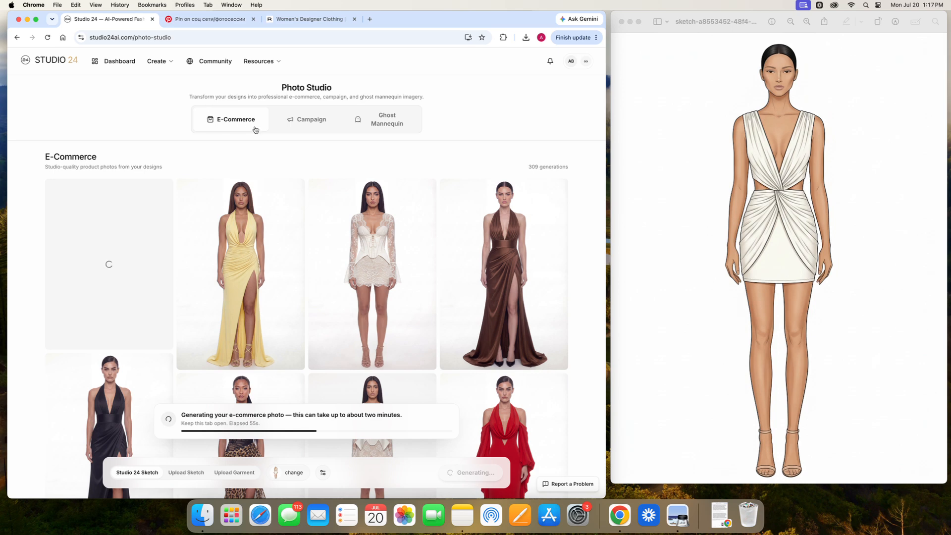
scroll(254, 129, "down", 15)
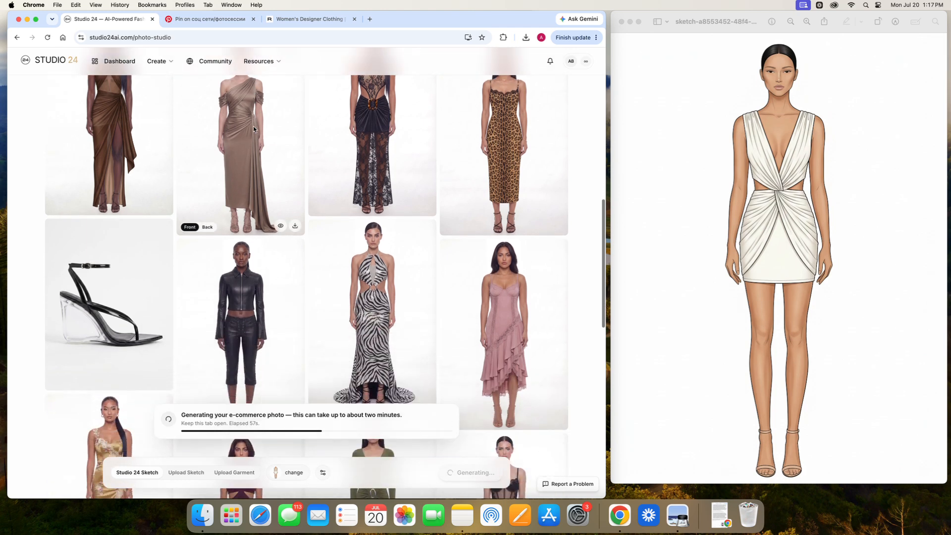
scroll(254, 129, "down", 2)
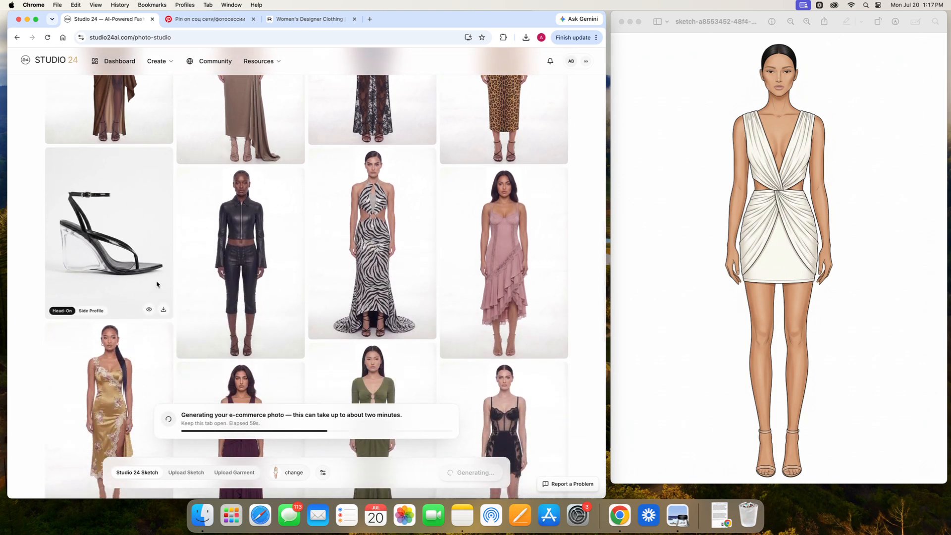
scroll(160, 192, "down", 4)
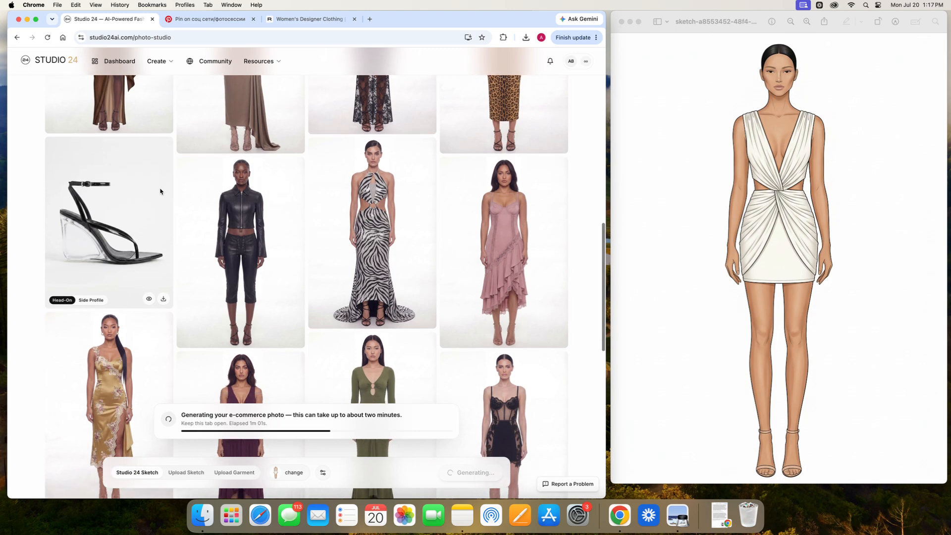
scroll(160, 189, "up", 15)
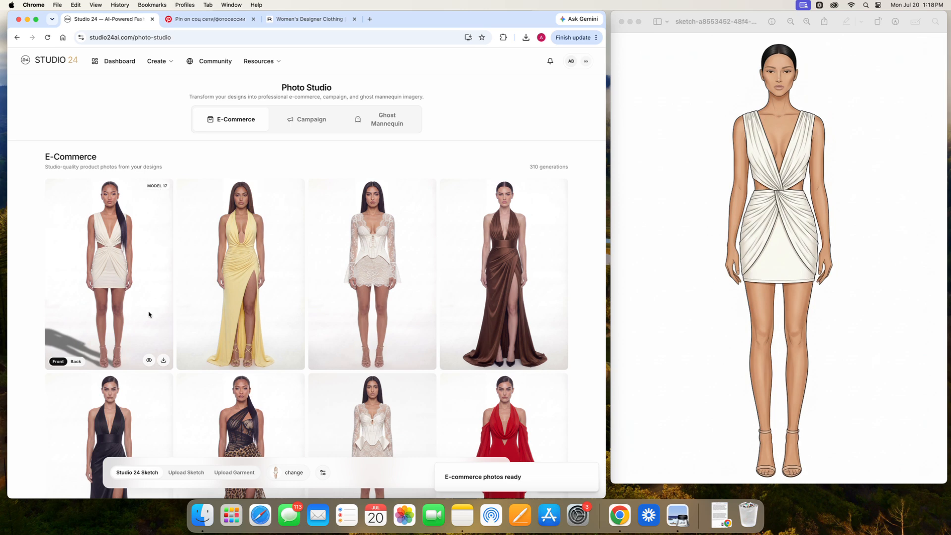
Preview the newly generated white mini dress photo, comparing its front and back views, and return to the e-commerce gallery.
left_click(151, 362)
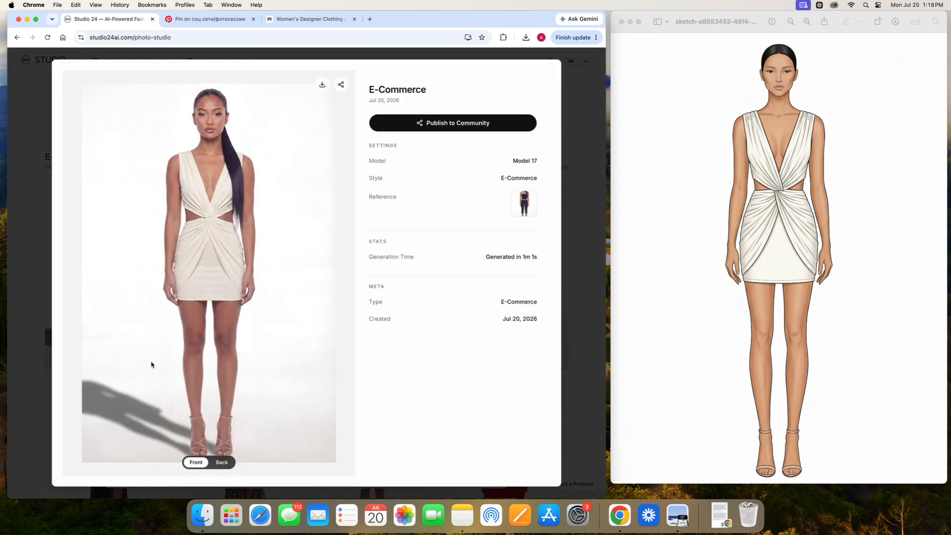
left_click(230, 467)
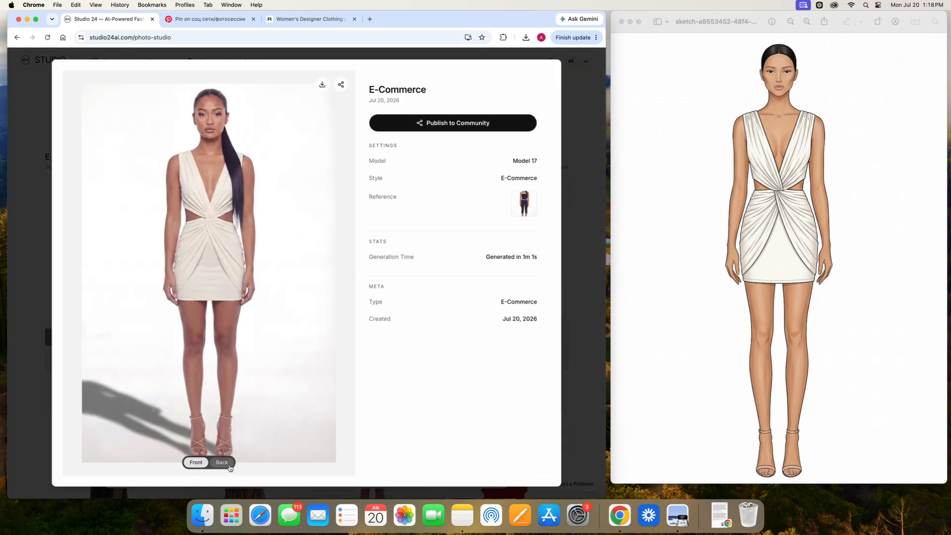
left_click(197, 463)
left_click(591, 367)
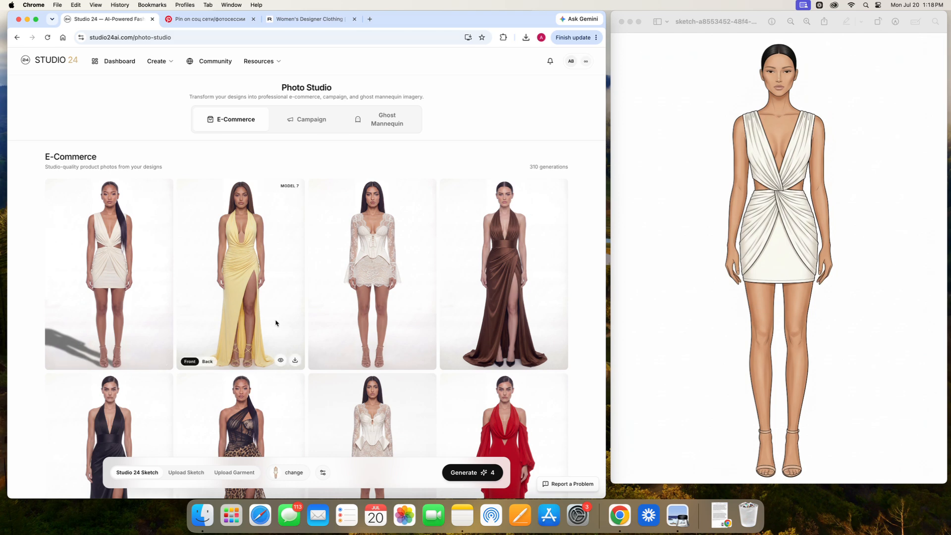
scroll(276, 315, "down", 5)
scroll(276, 315, "up", 5)
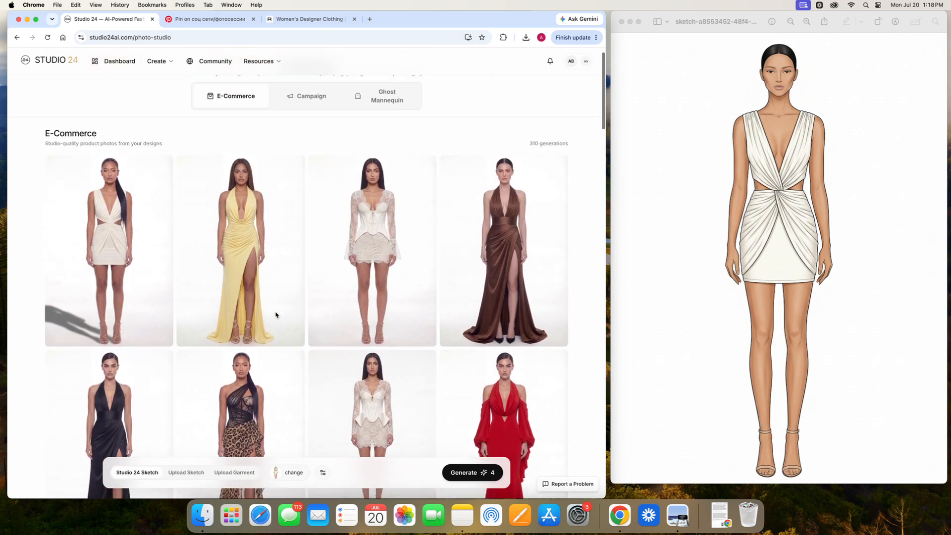
Switch Photo Studio to Campaign mode and take a screenshot of the stacked two-pose reclining image on the open Pinterest pin.
left_click(310, 121)
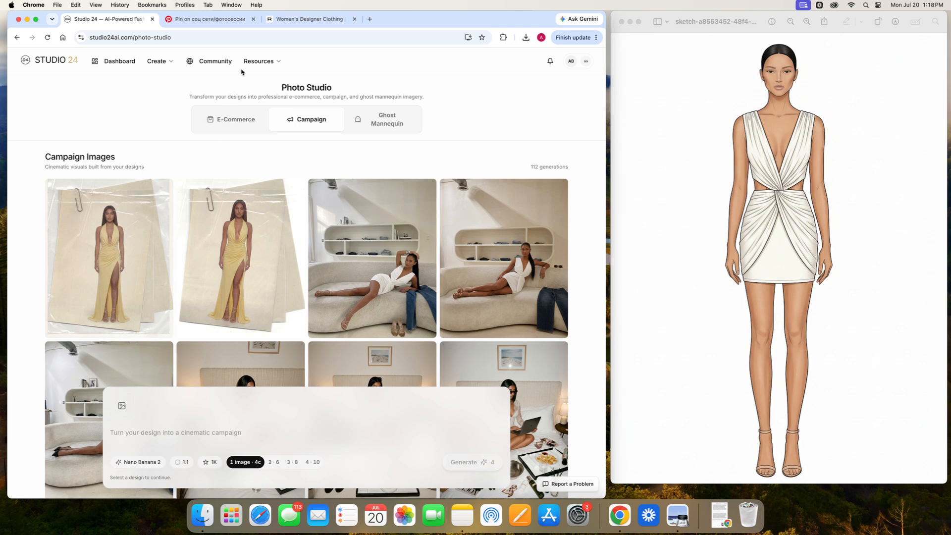
left_click(214, 19)
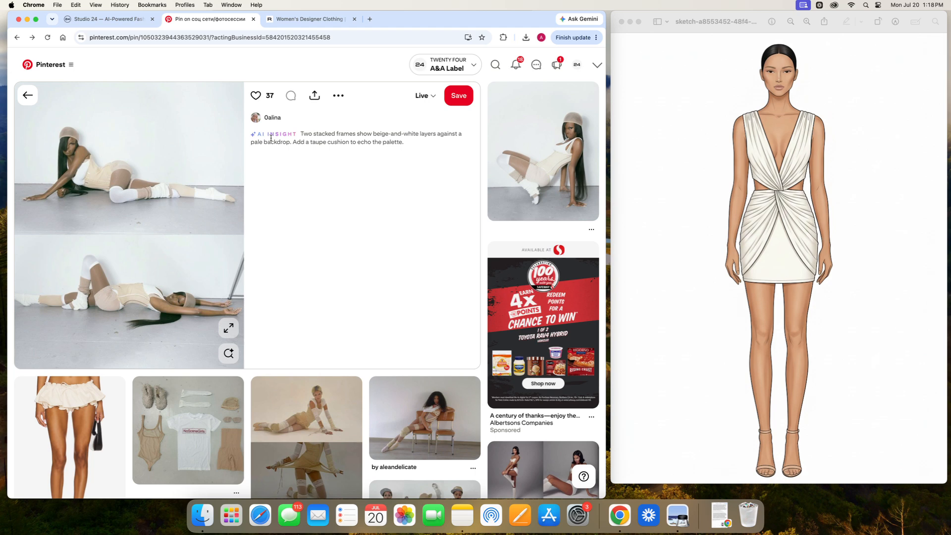
scroll(245, 150, "down", 2)
scroll(245, 150, "up", 2)
key("super+shift+4")
left_click_drag(27, 88, 225, 341)
Restore the minimised ChatGPT window and attach the Pinterest pose screenshot to the Image Campaign Ideas chat.
left_click(721, 515)
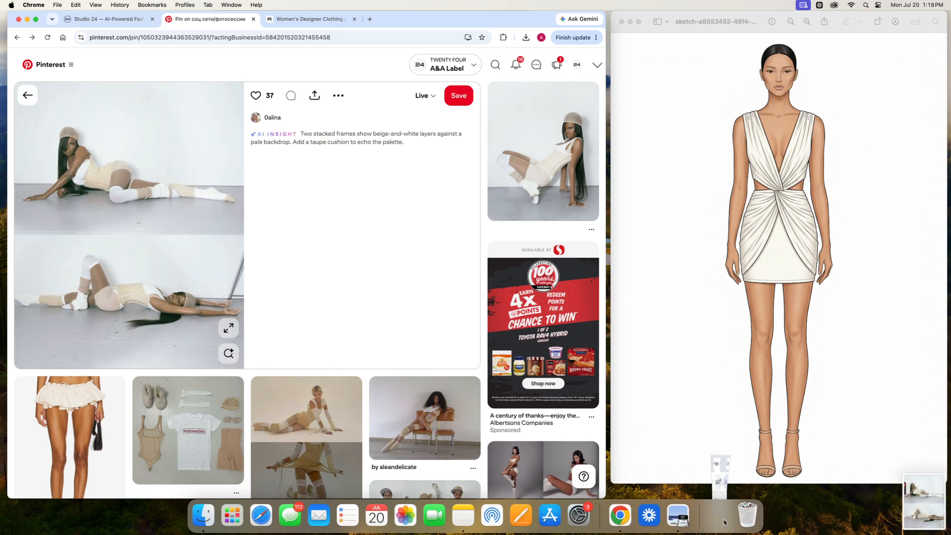
left_click(752, 289)
left_click_drag(920, 491, 763, 421)
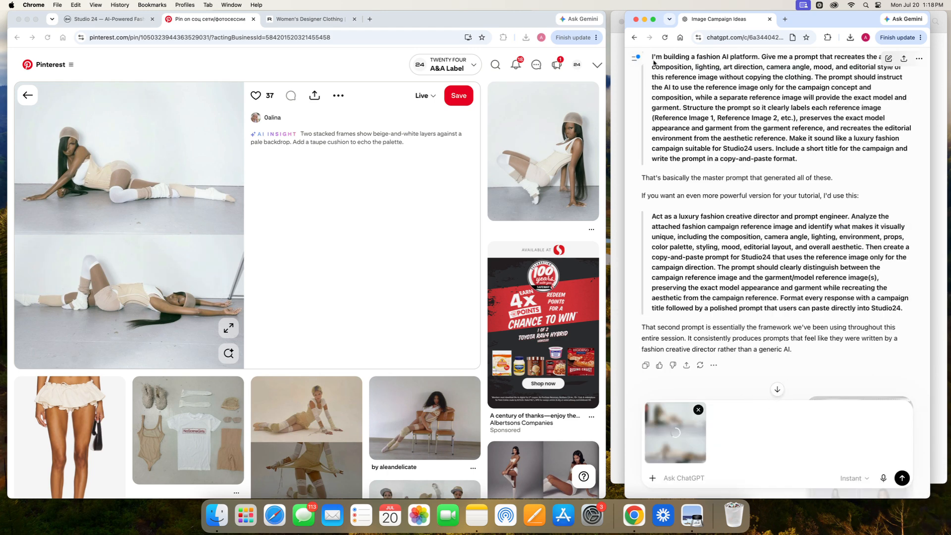
Highlight the master campaign prompt in the chat and send the attached pose image to get a matching campaign prompt.
left_click_drag(652, 52, 806, 160)
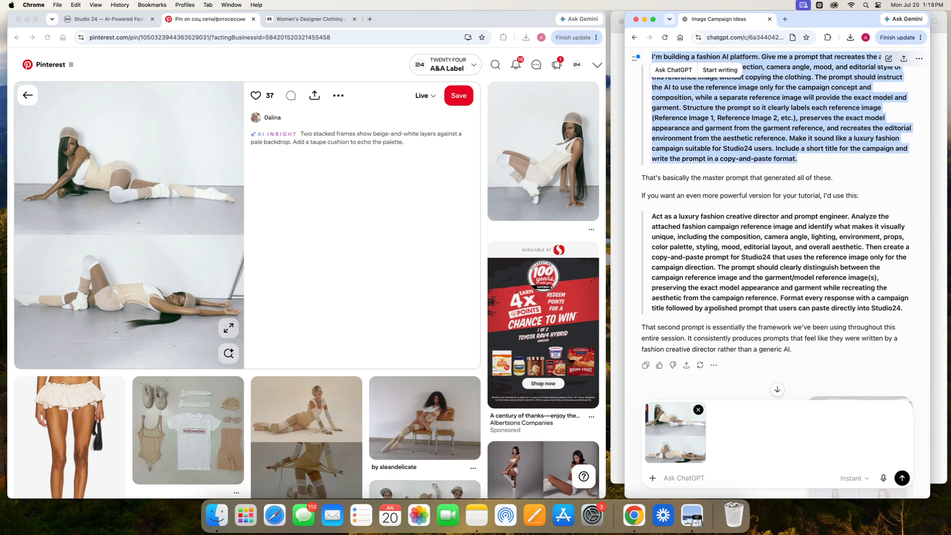
scroll(709, 309, "down", 15)
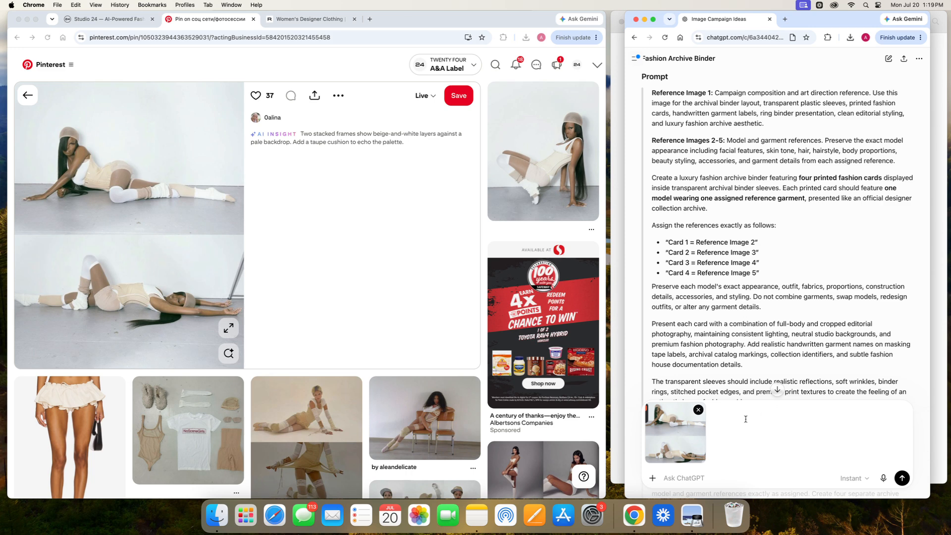
left_click(902, 477)
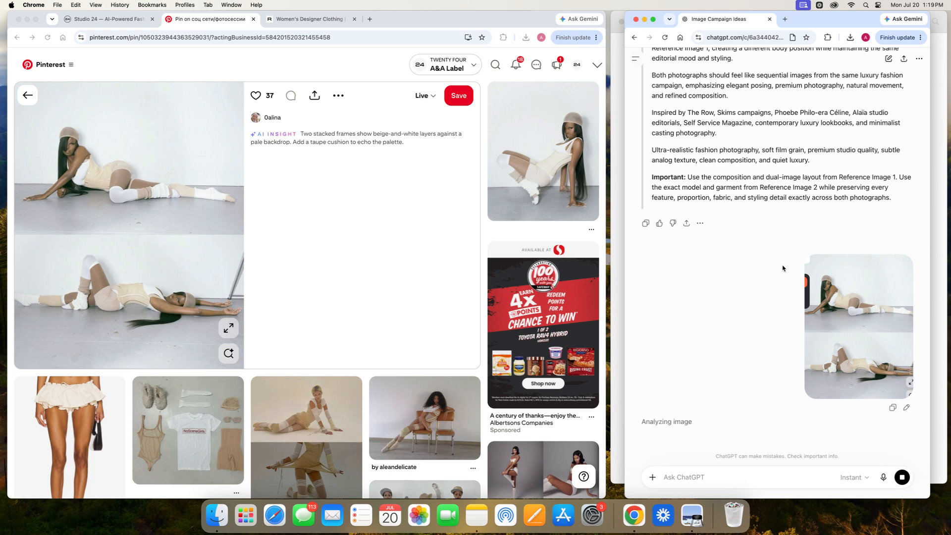
scroll(783, 268, "down", 1)
In Studio 24, add a screenshot of the two-pose image from the chat as the campaign's first reference image.
left_click(106, 19)
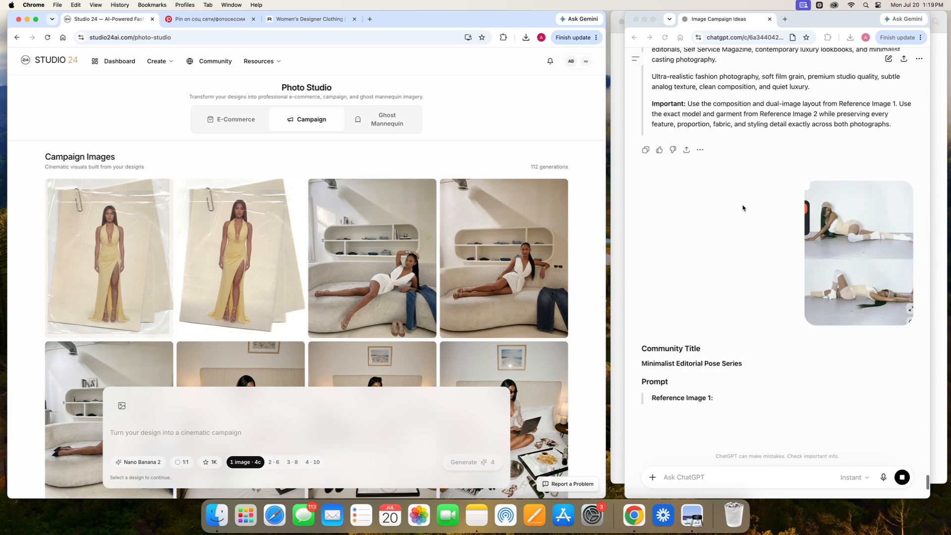
key("super+shift+4")
left_click_drag(809, 189, 910, 326)
left_click_drag(925, 501, 333, 435)
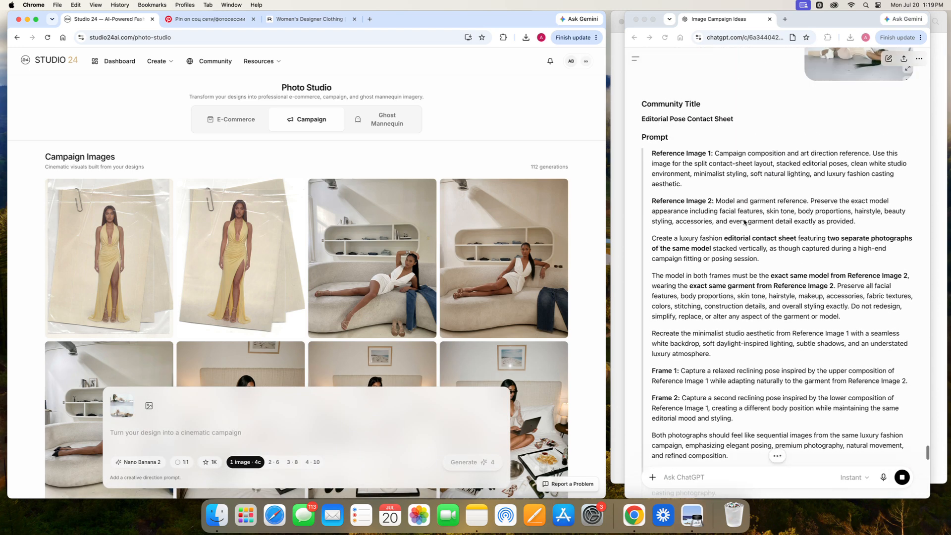
Add the white draped mini dress e-commerce photo as the campaign's second source image.
scroll(735, 239, "down", 3)
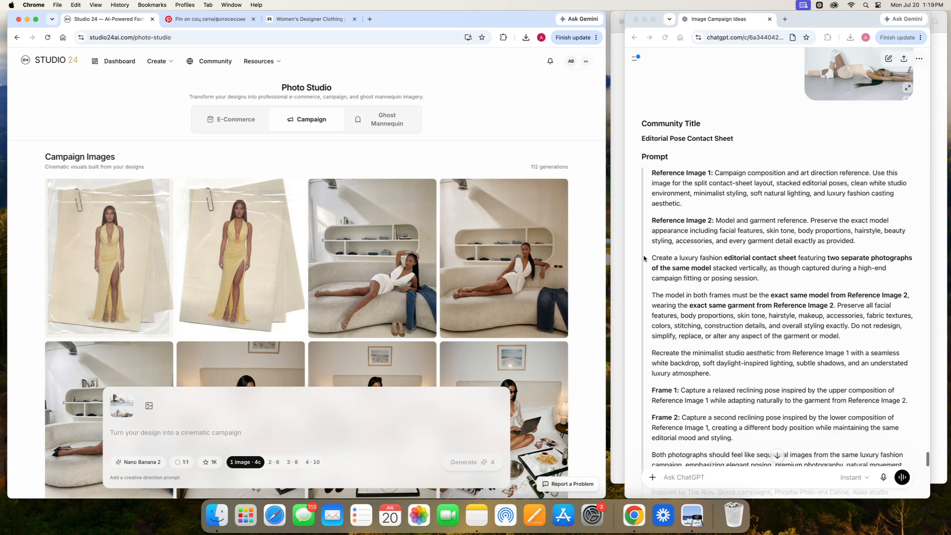
left_click(154, 413)
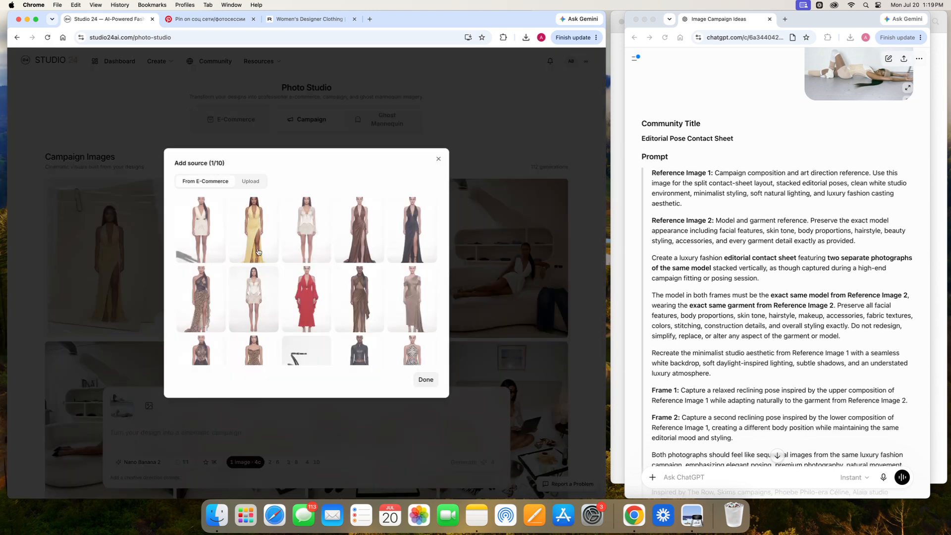
left_click(204, 224)
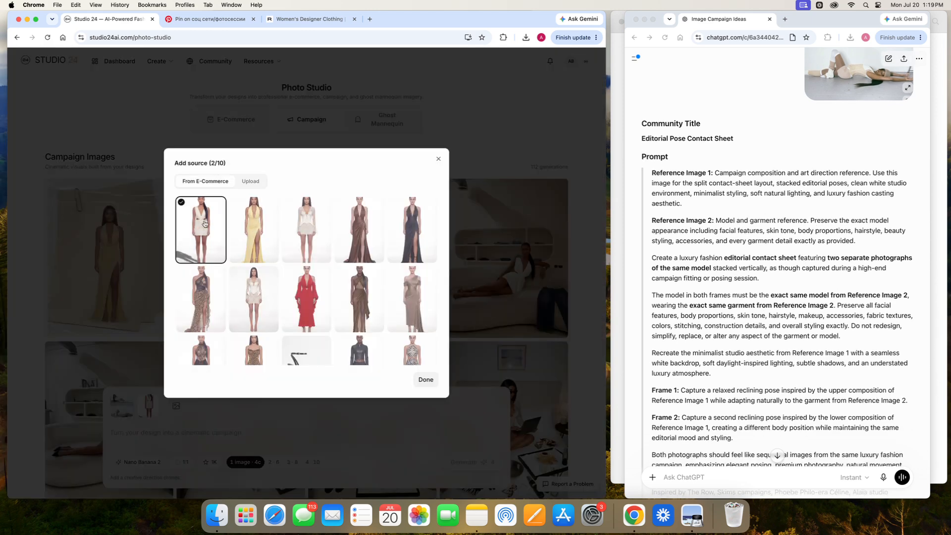
left_click(425, 380)
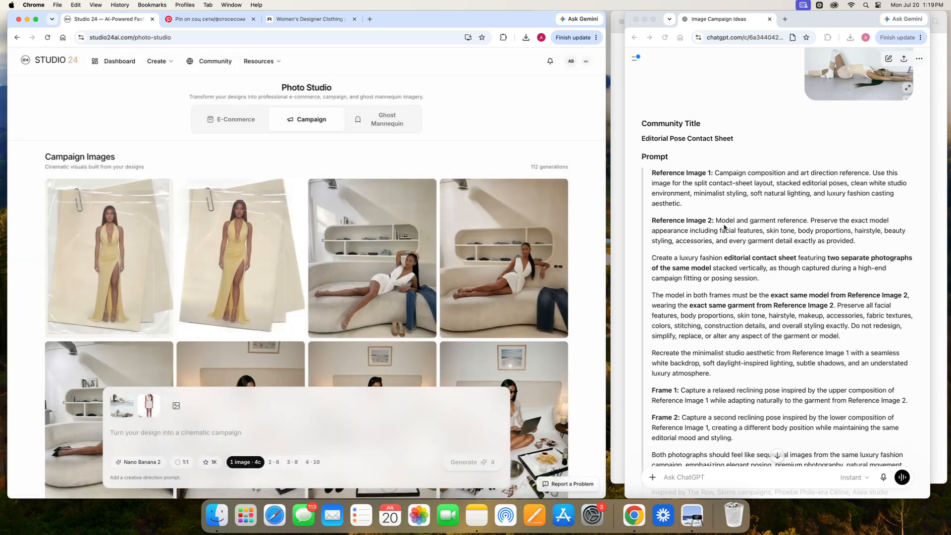
Compare the Reference Image 1 and Reference Image 2 descriptions in the ChatGPT prompt with the order of the campaign's source images.
left_click(650, 173)
left_click_drag(647, 174, 842, 172)
left_click_drag(655, 226, 809, 222)
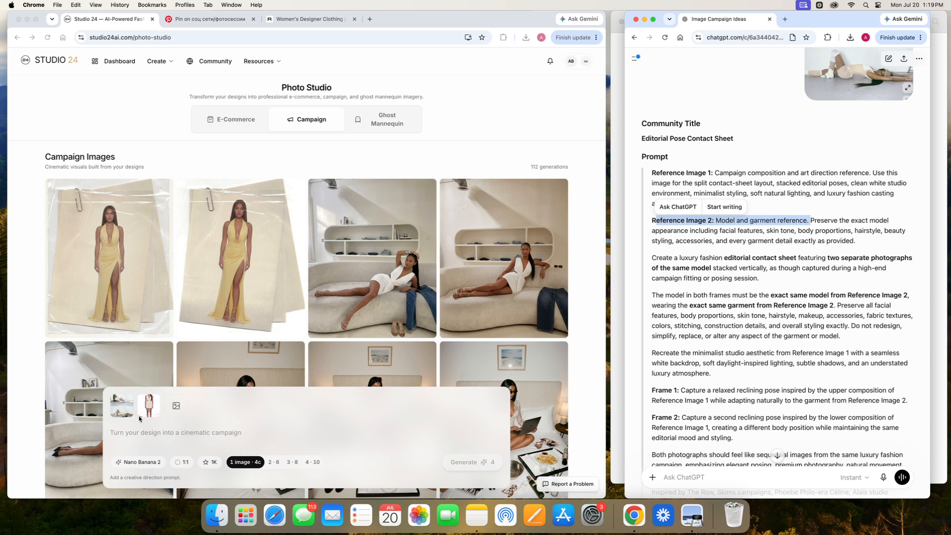
left_click_drag(716, 221, 806, 223)
left_click(744, 214)
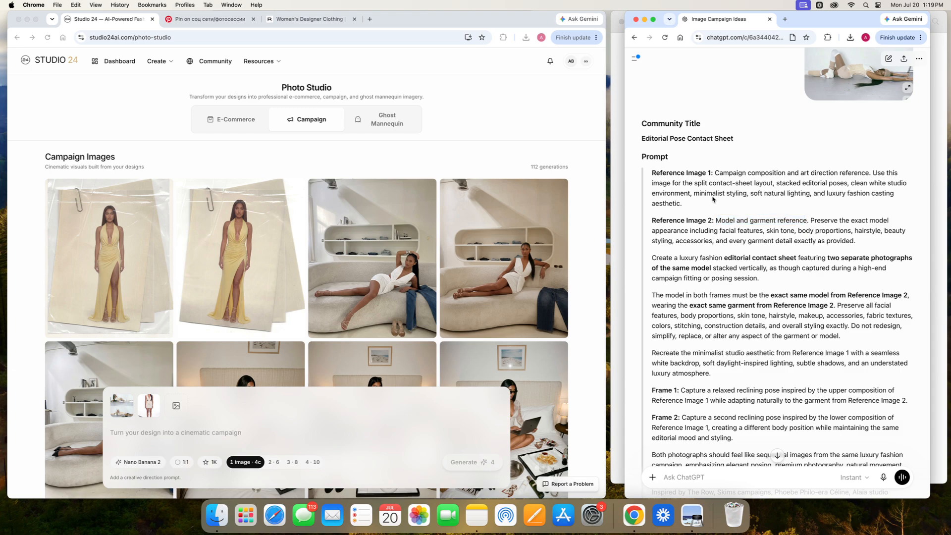
Copy the whole Editorial Pose Contact Sheet prompt into the campaign prompt field and check it against the two reference images.
left_click_drag(653, 174, 892, 298)
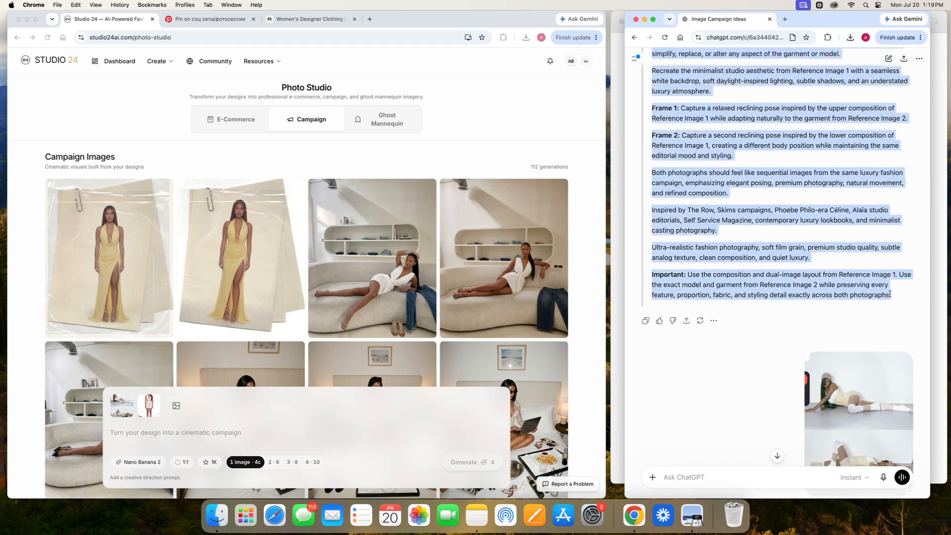
left_click(135, 439)
key("super+v")
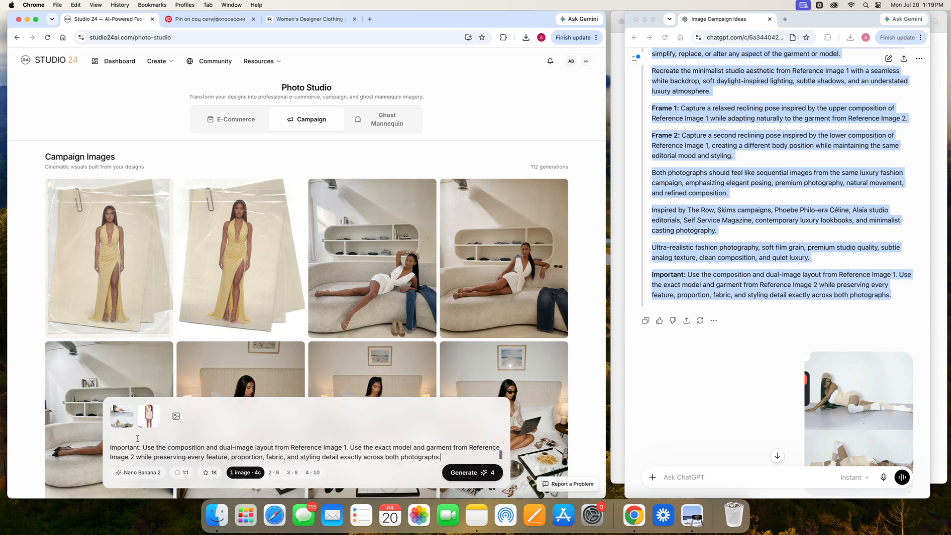
scroll(185, 452, "up", 10)
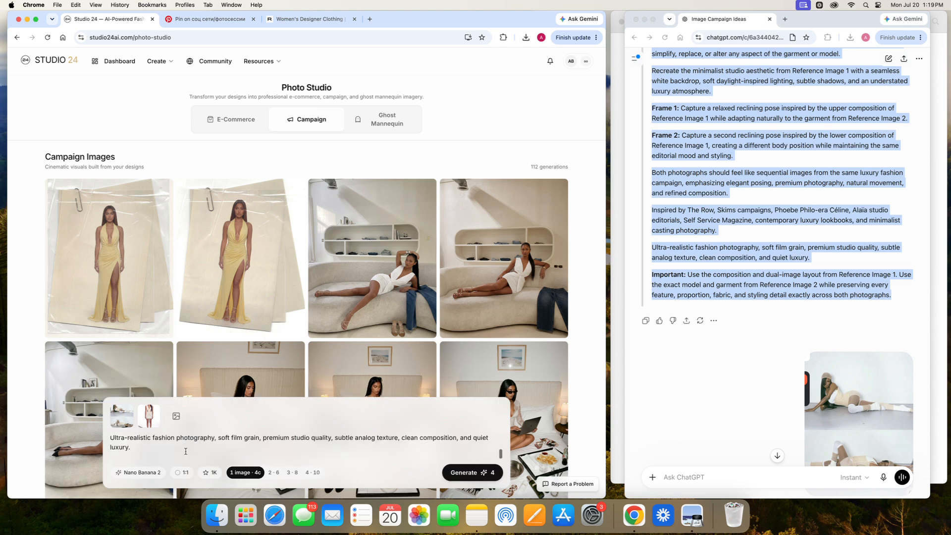
scroll(185, 452, "down", 5)
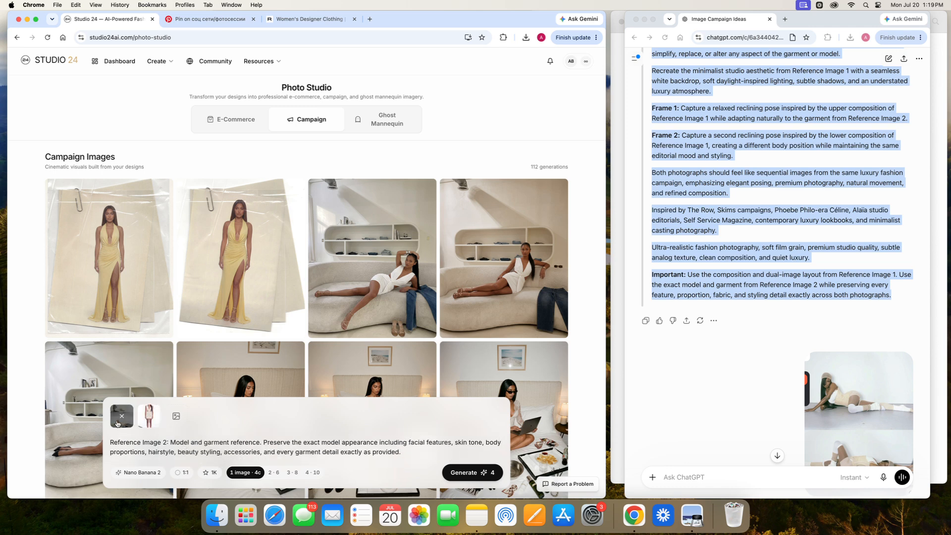
mouse_move(152, 429)
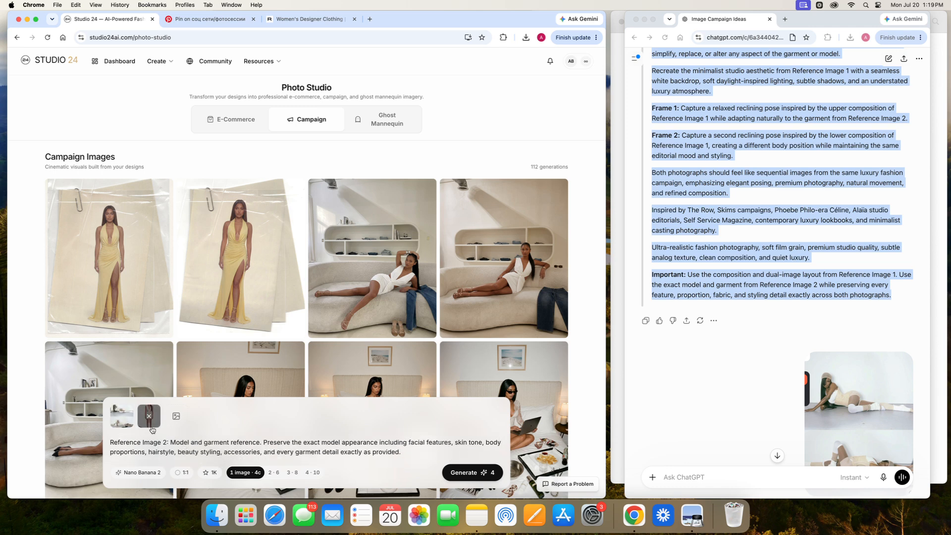
Set the campaign output to 4:5 aspect ratio, 4K resolution and 3 images, and generate the images.
left_click(182, 474)
left_click(182, 474)
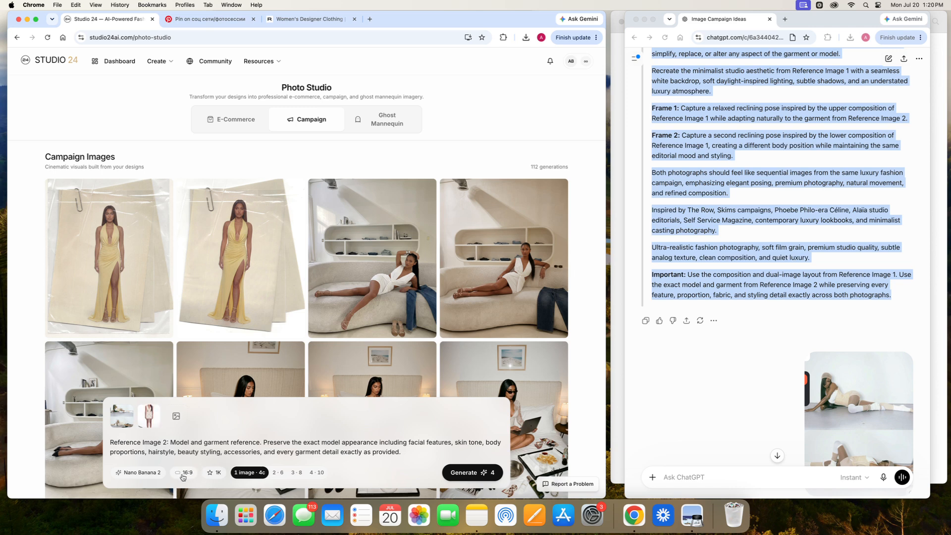
left_click(211, 473)
left_click(211, 473)
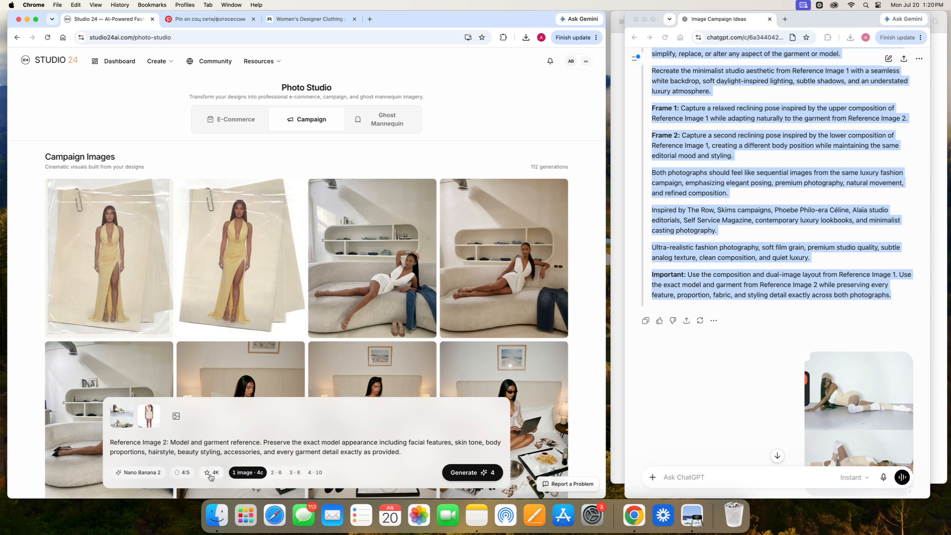
left_click(296, 473)
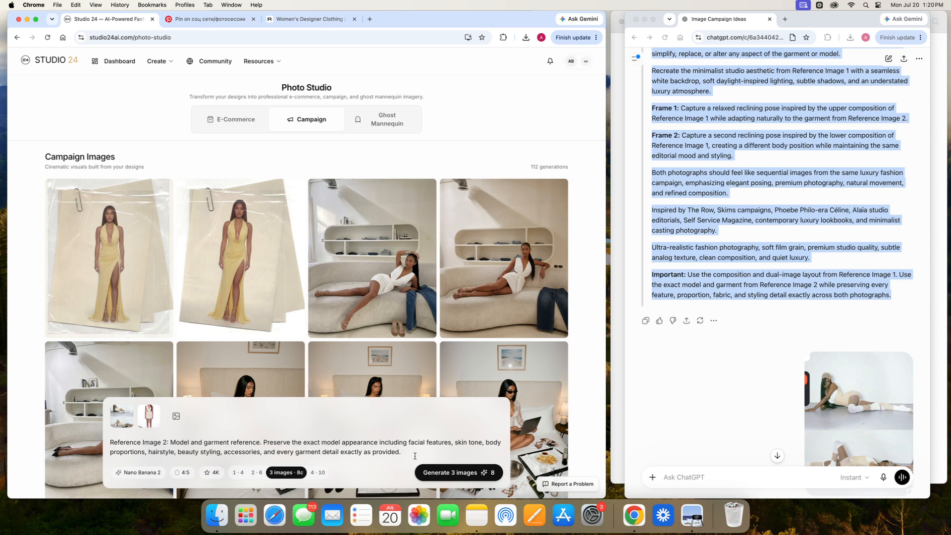
left_click(435, 475)
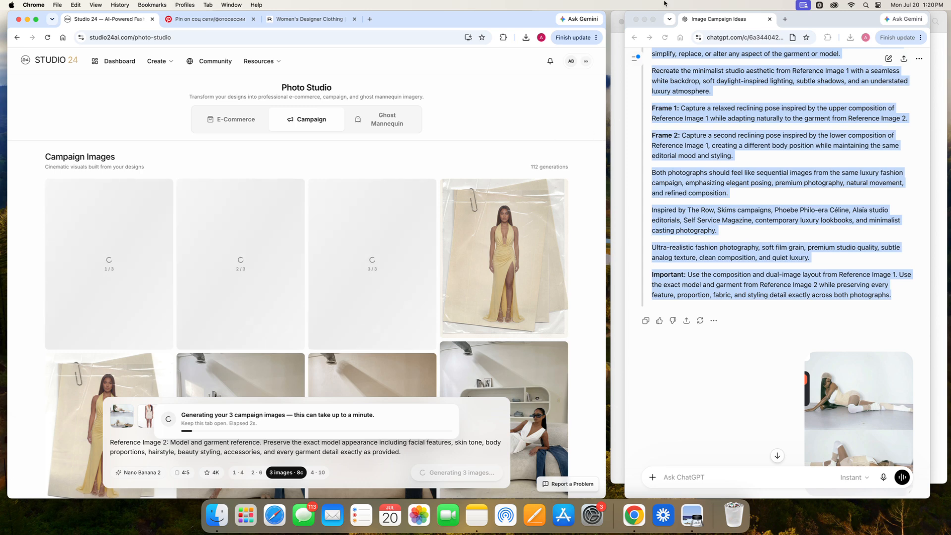
Minimise the ChatGPT window and look through the pasted campaign prompt while the three images are generating.
left_click(644, 19)
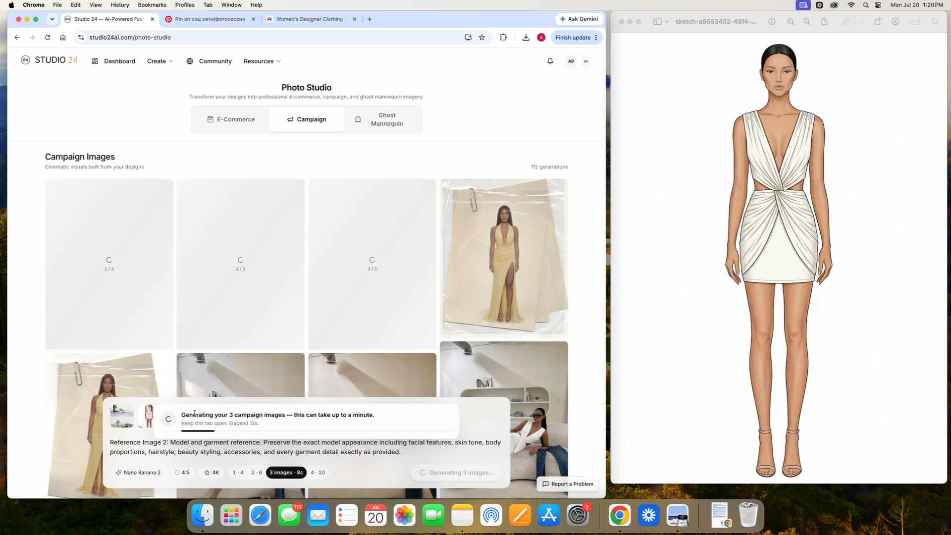
scroll(171, 444, "up", 5)
scroll(172, 444, "down", 6)
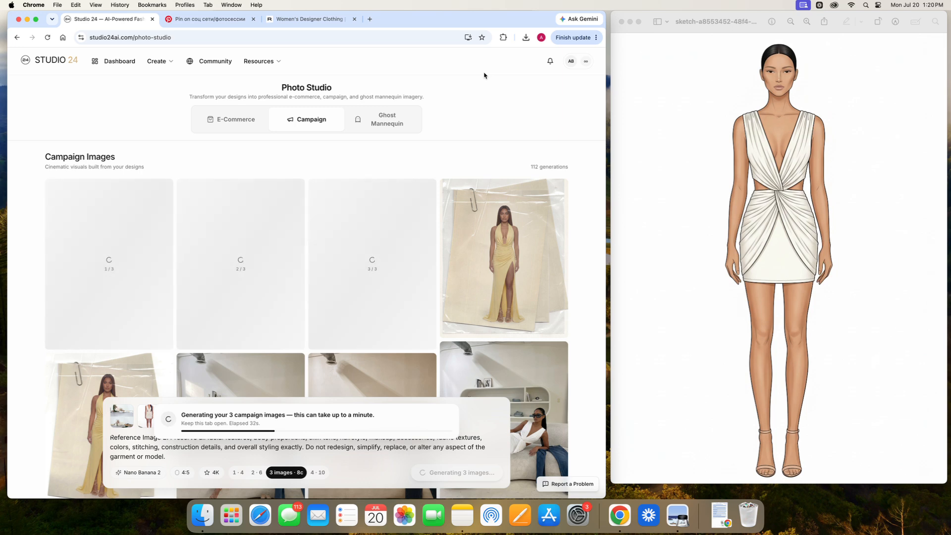
View the earlier curved-sofa campaign of the white dress, including its two reference images and its other variations.
scroll(465, 186, "down", 3)
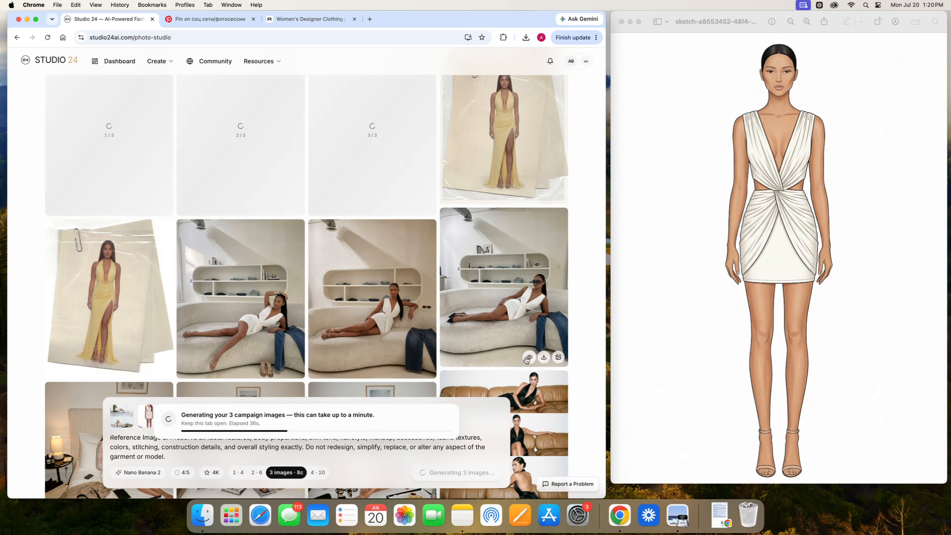
left_click(528, 359)
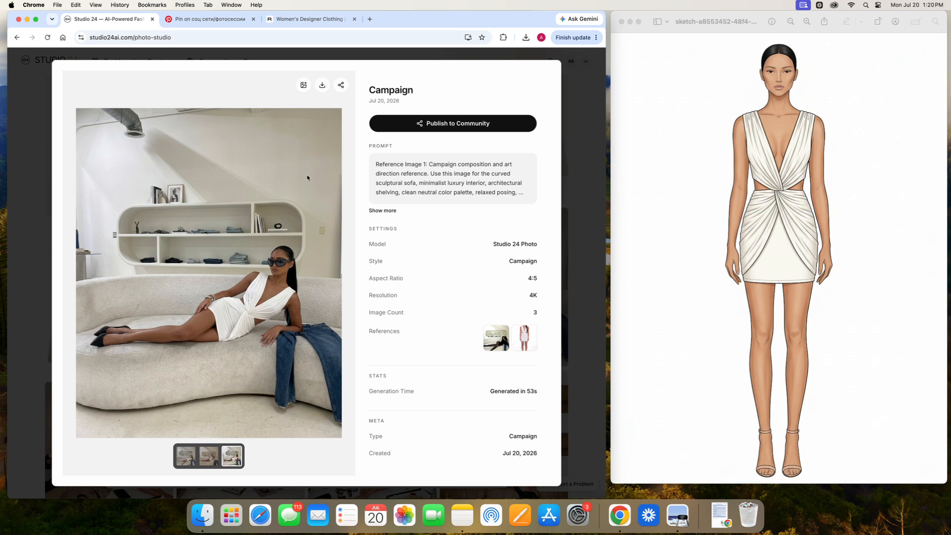
left_click(525, 339)
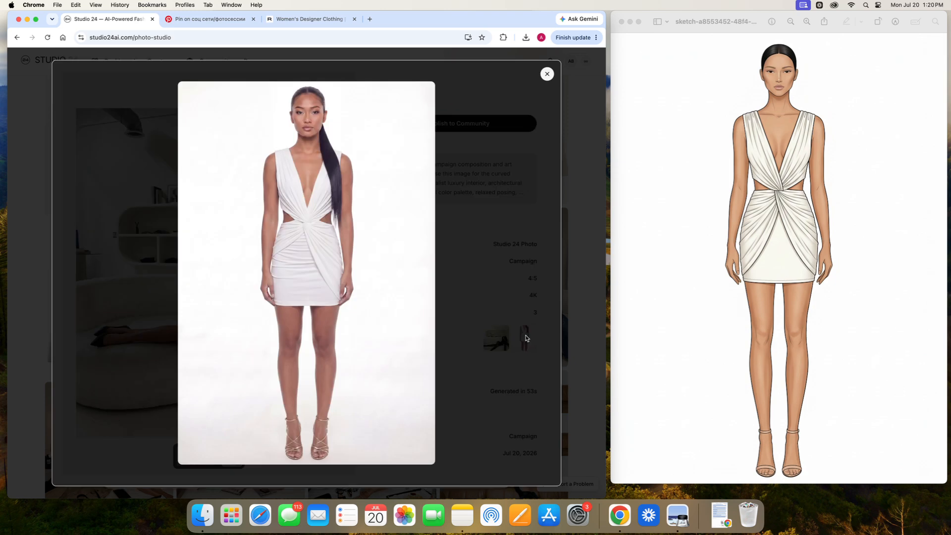
left_click(547, 74)
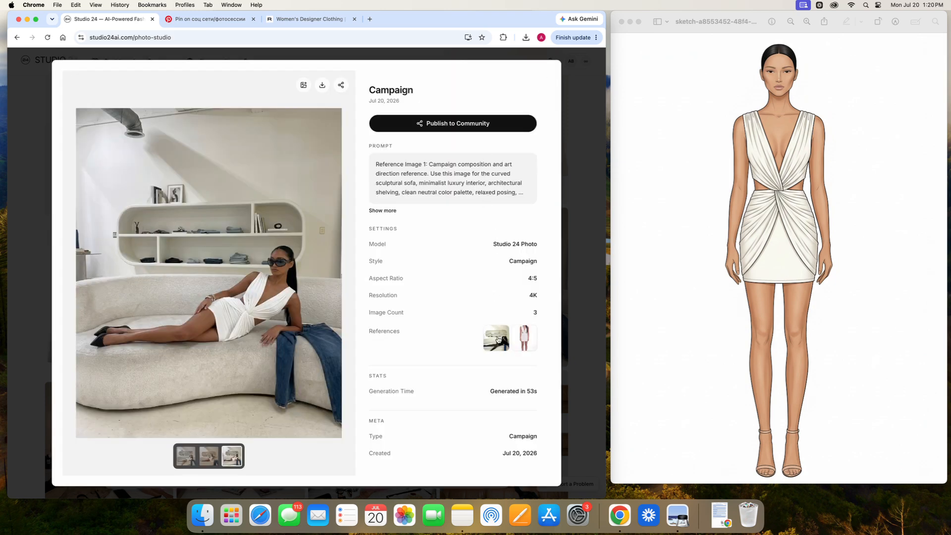
left_click(498, 328)
left_click(547, 74)
left_click(212, 462)
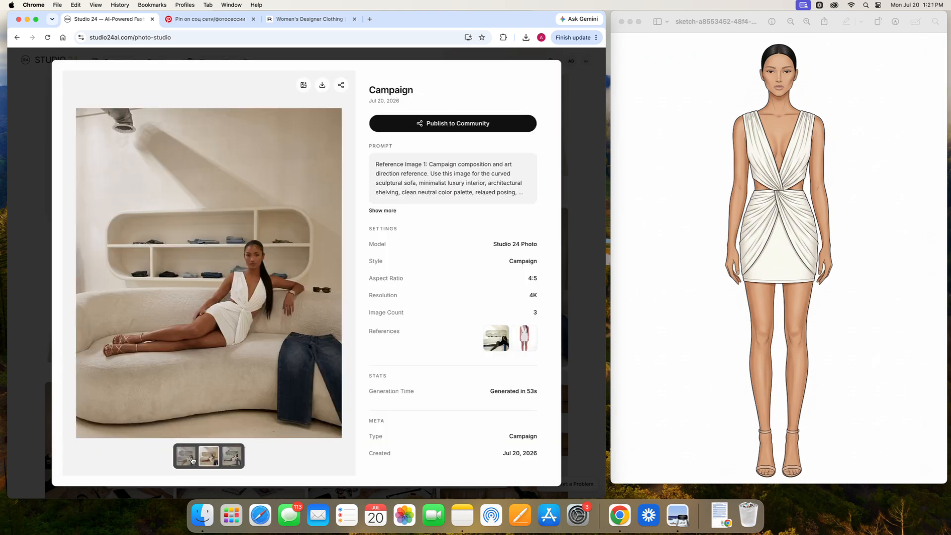
left_click(193, 460)
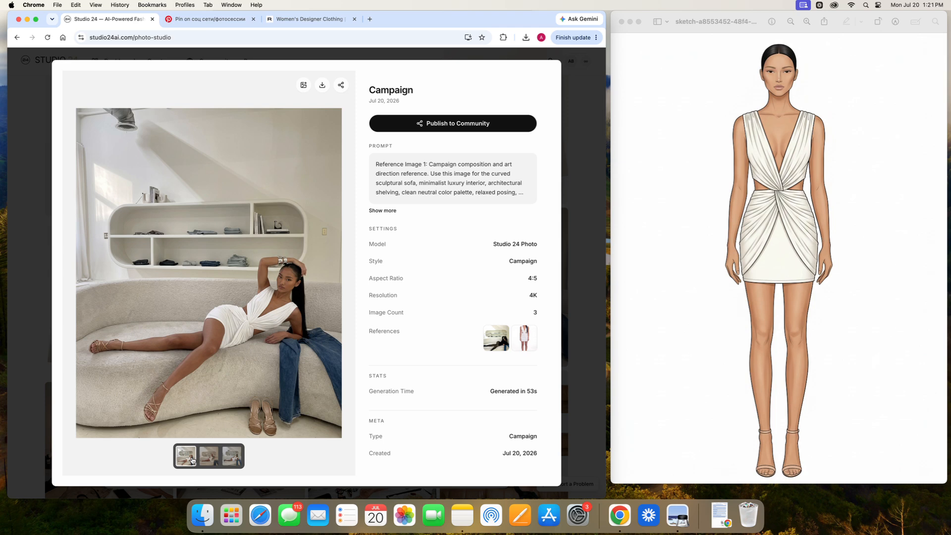
left_click(572, 247)
Browse further down the past campaign images and view the black-dress contact sheet on the tan leather sofa.
scroll(415, 286, "down", 2)
scroll(416, 286, "down", 3)
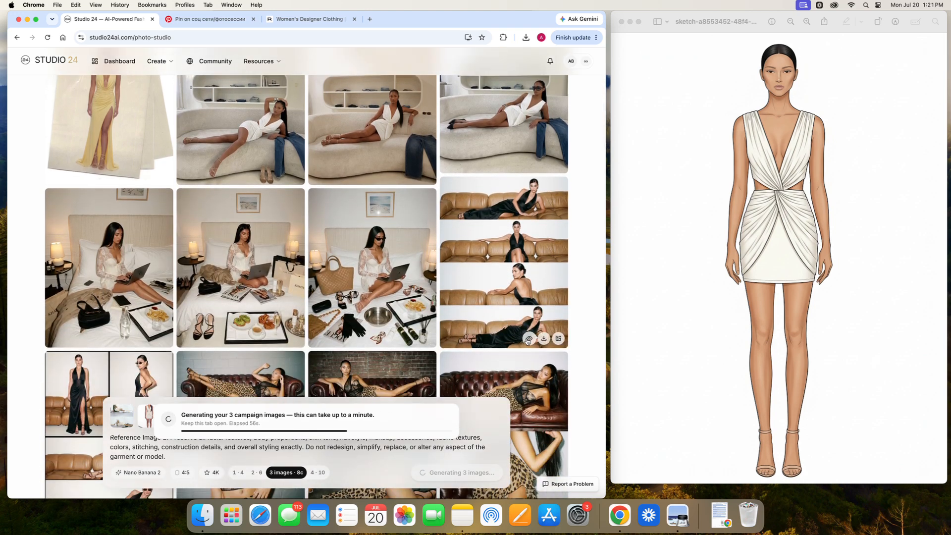
left_click(529, 339)
key("Escape")
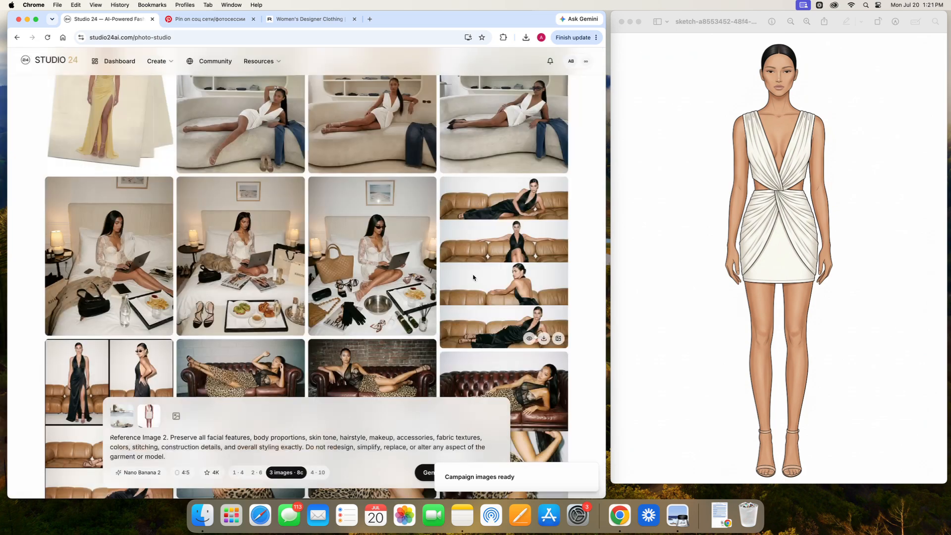
Open the first newly generated contact-sheet campaign image and compare it with its pose reference and its model reference.
scroll(473, 277, "up", 7)
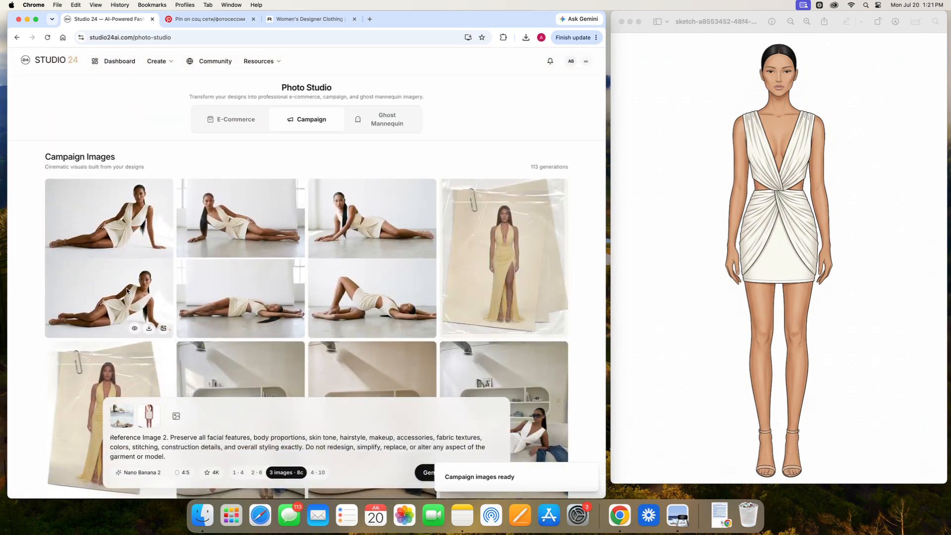
left_click(133, 328)
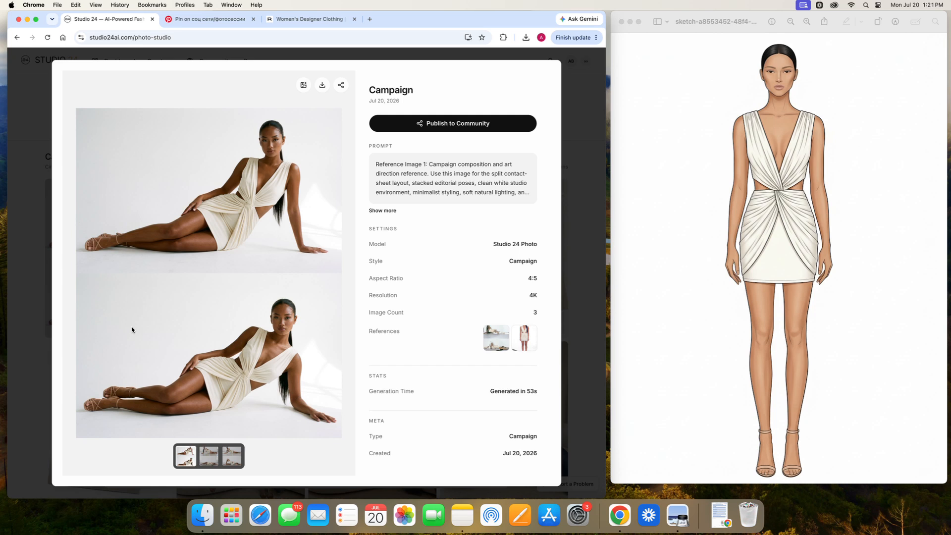
left_click(493, 334)
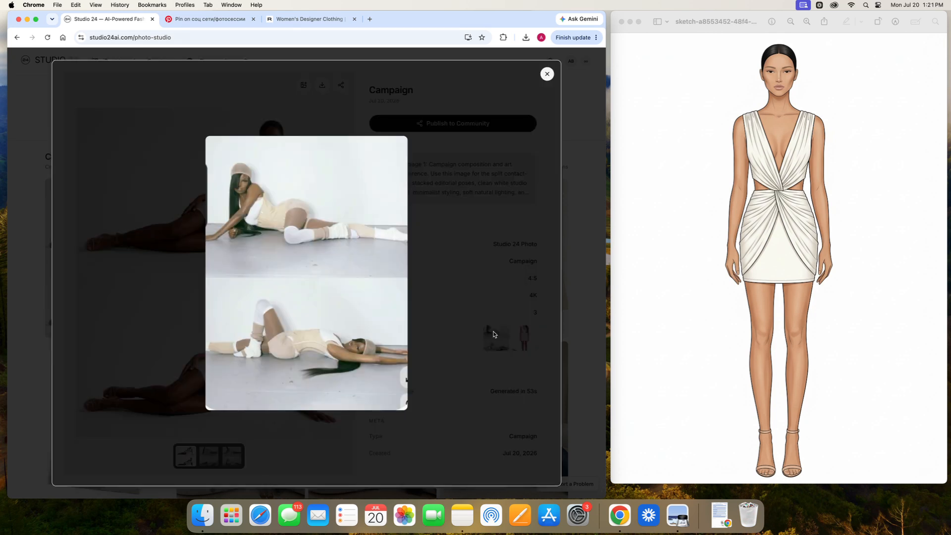
left_click(560, 319)
left_click(528, 336)
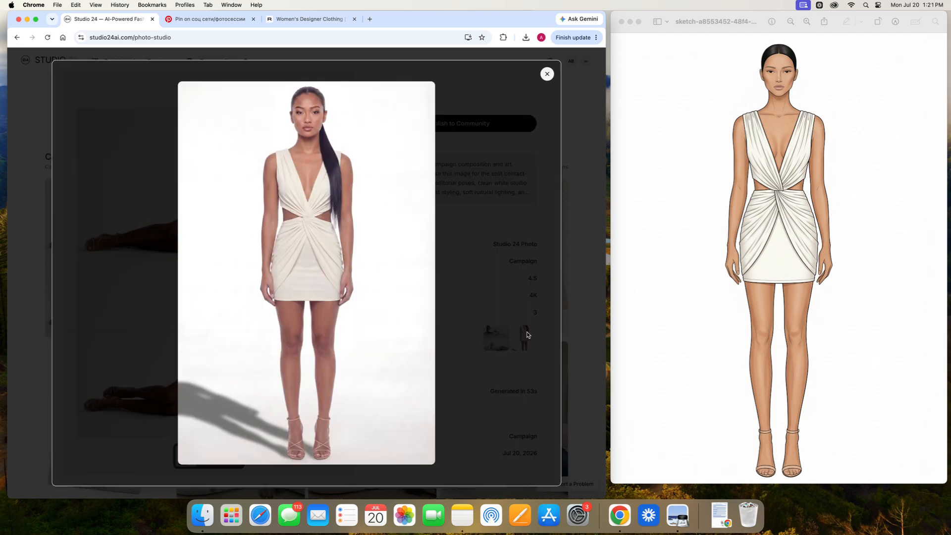
left_click(527, 334)
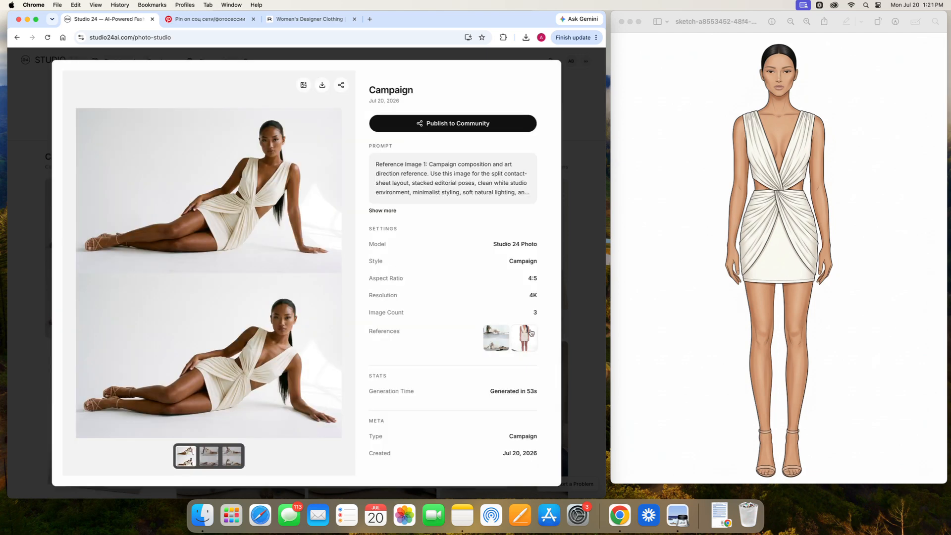
Look through all three variations of the new campaign and compare the first with the second.
left_click(209, 456)
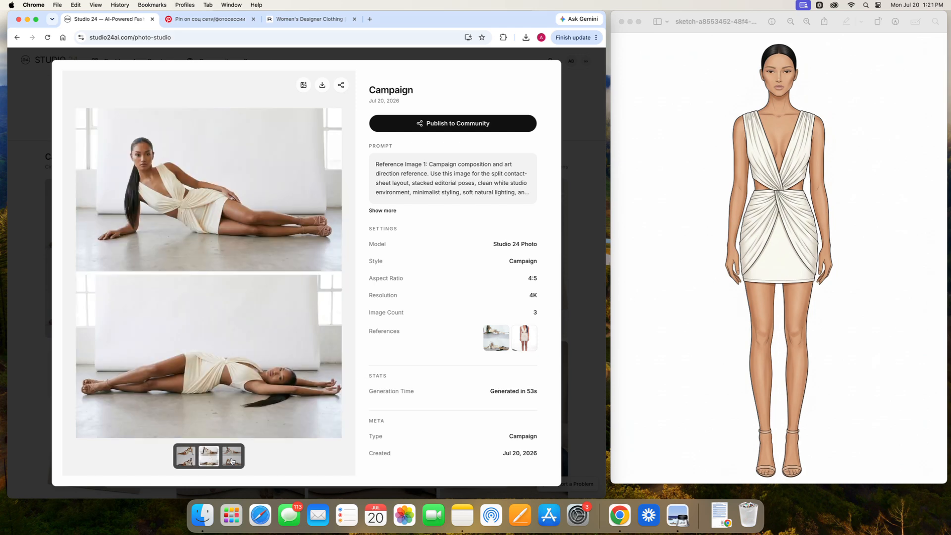
left_click(232, 457)
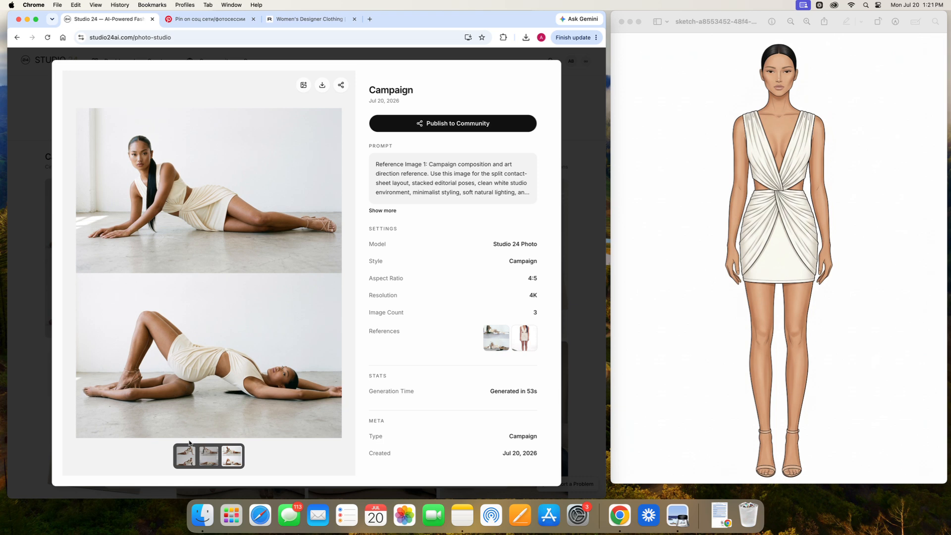
left_click(186, 464)
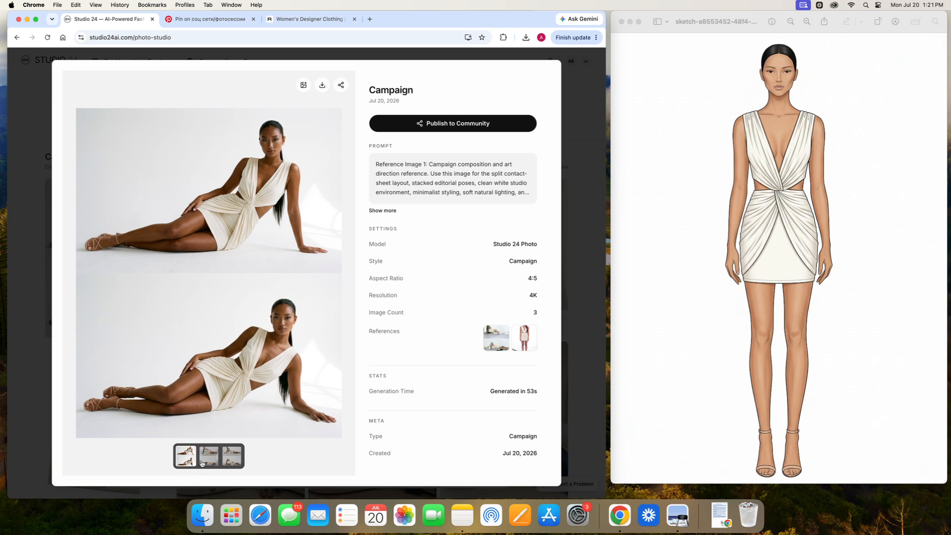
left_click(207, 463)
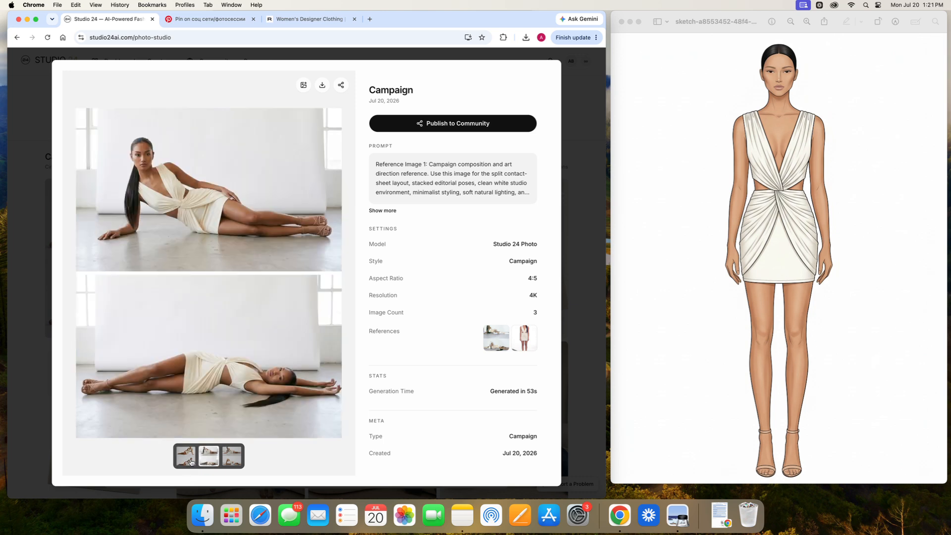
left_click(188, 462)
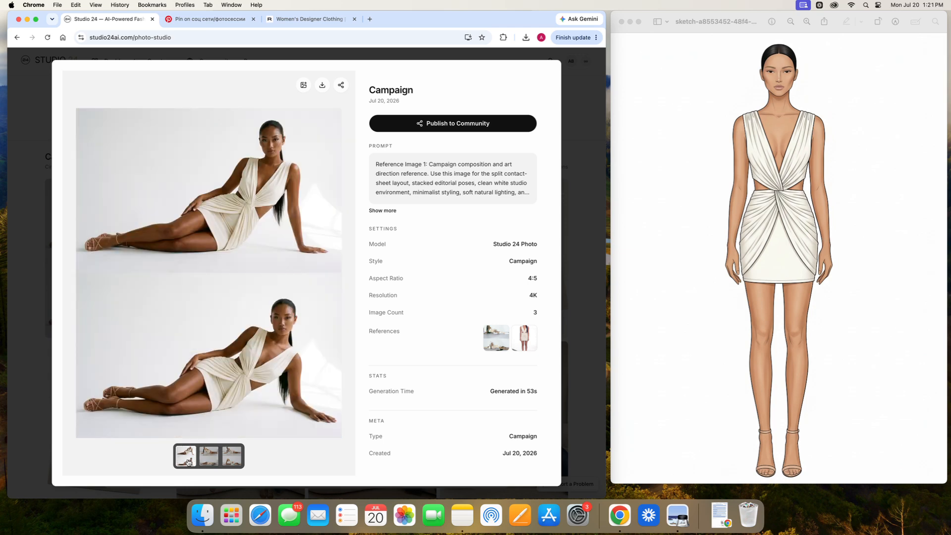
left_click(567, 274)
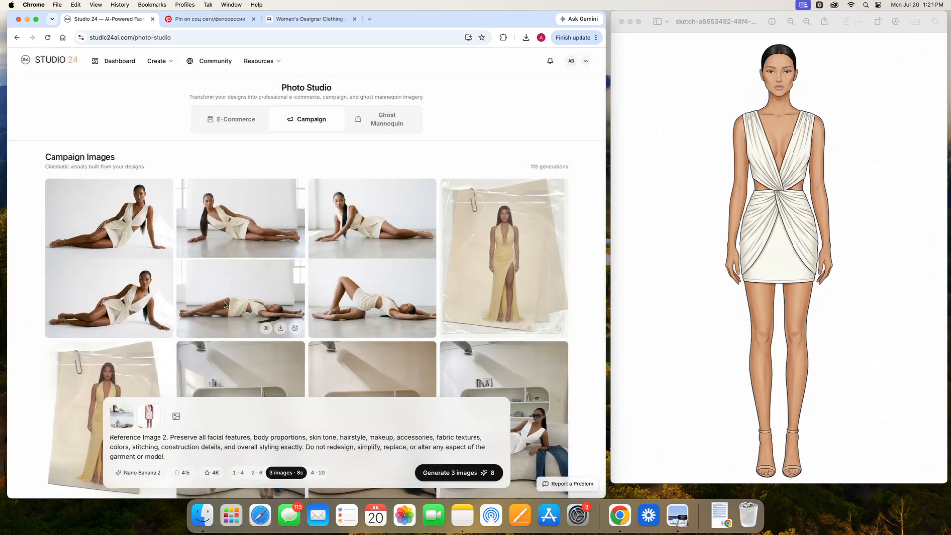
Reopen the second campaign variation from the gallery and check it against the first one again.
left_click(268, 328)
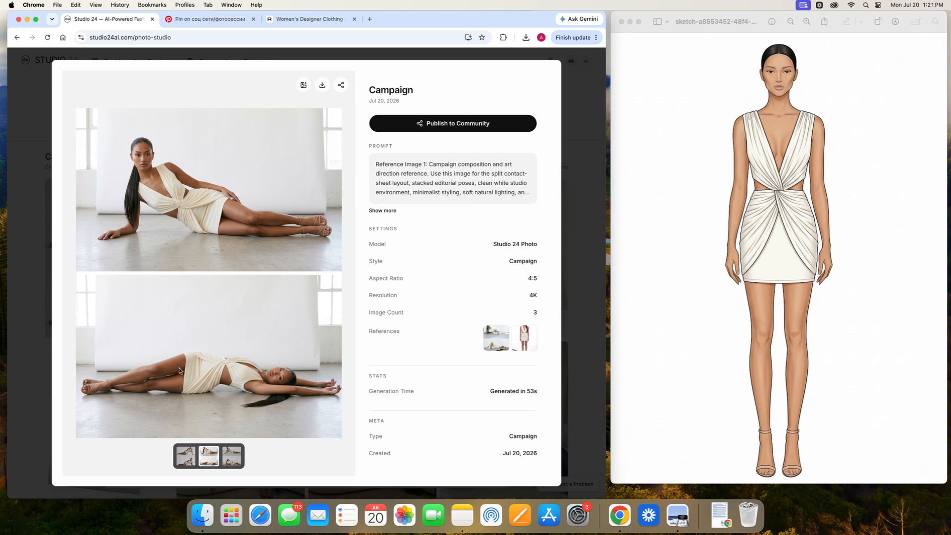
left_click(193, 455)
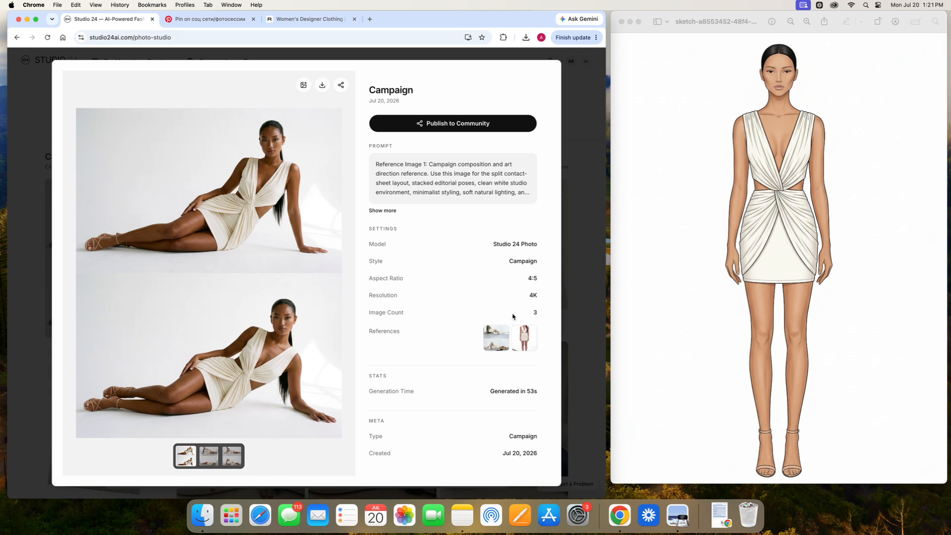
left_click(563, 315)
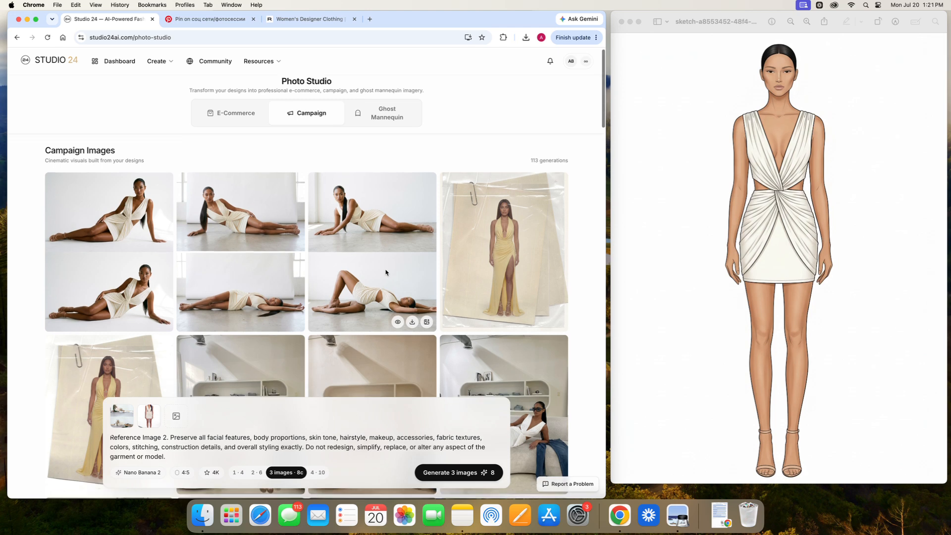
Switch to Ghost Mannequin and choose the newest e-commerce photo of the white draped mini dress as its source.
left_click(385, 121)
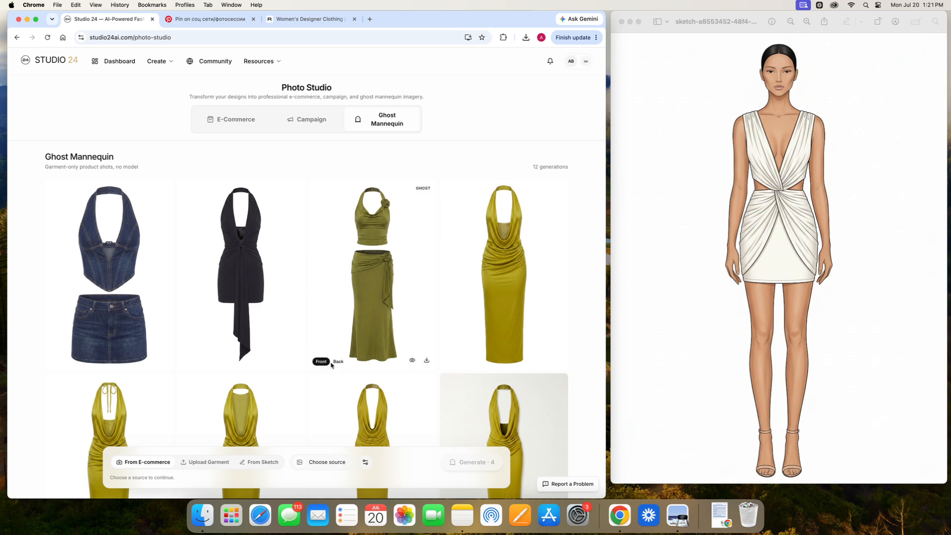
left_click(316, 464)
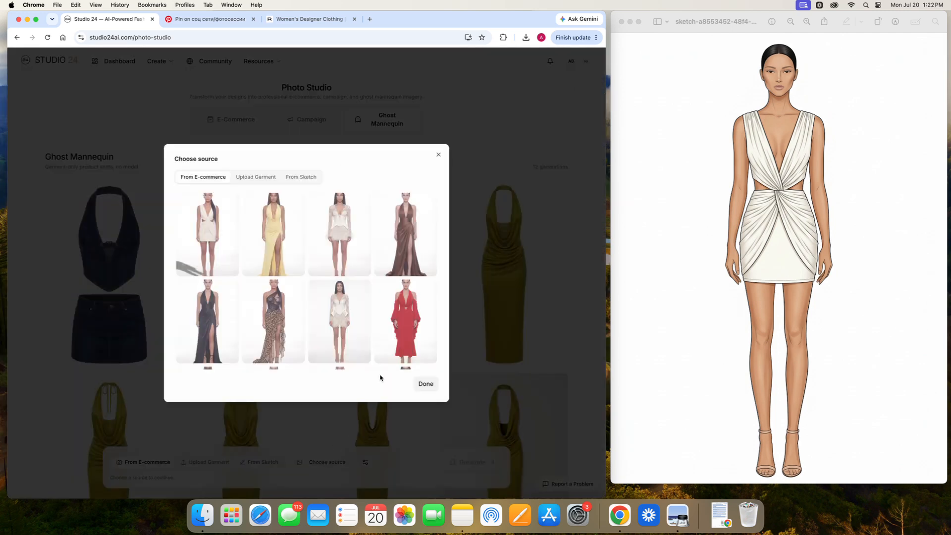
left_click(255, 178)
left_click(203, 177)
scroll(251, 241, "down", 1)
scroll(252, 242, "up", 1)
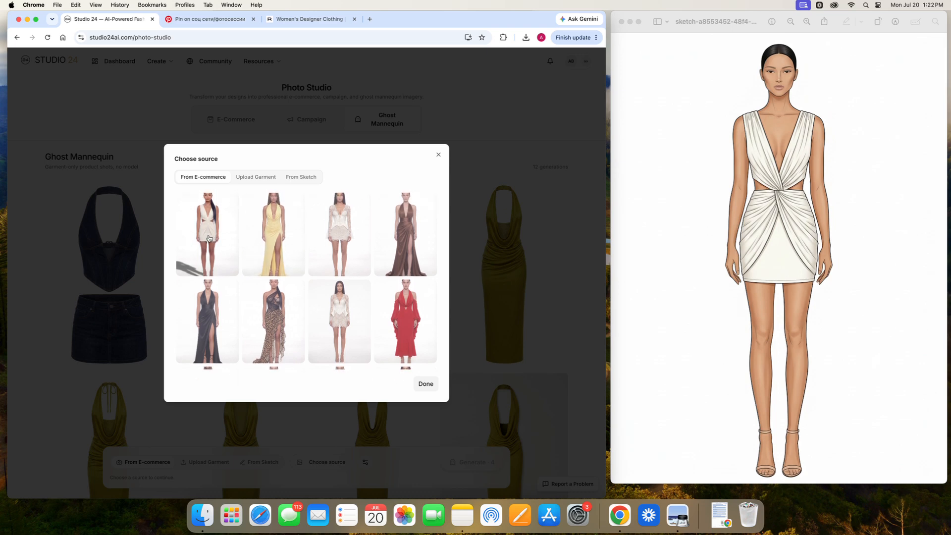
left_click(209, 238)
Check the output options for Front & Back view and White background, and generate the ghost mannequin images.
left_click(346, 473)
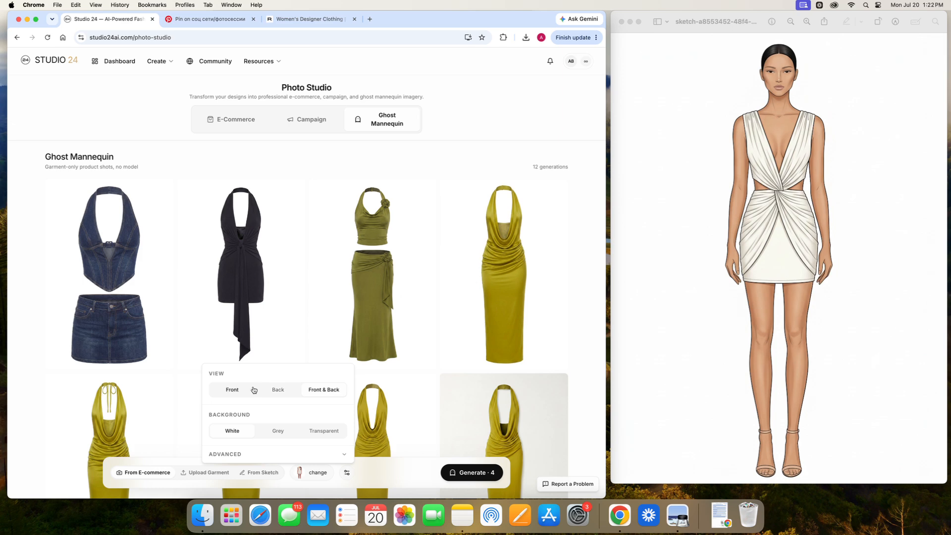
left_click(412, 472)
left_click(465, 474)
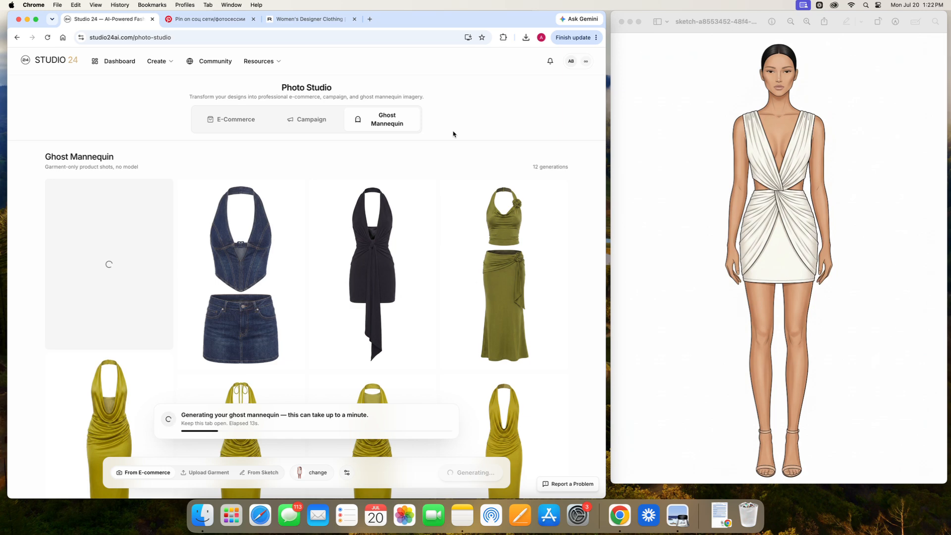
Open skims.com in a new tab and look at the garment-only product shots in its women's tees collection.
key("super+t")
type("skims.com")
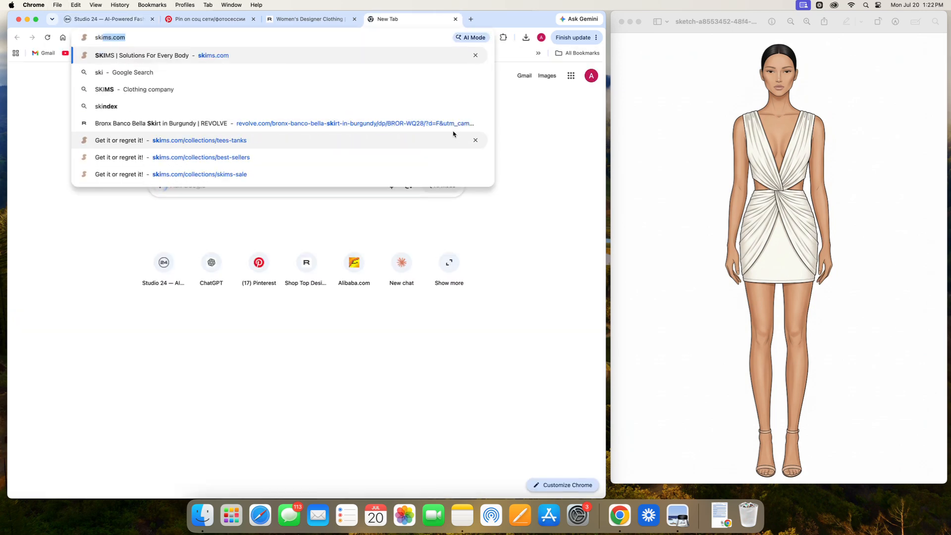
key("Return")
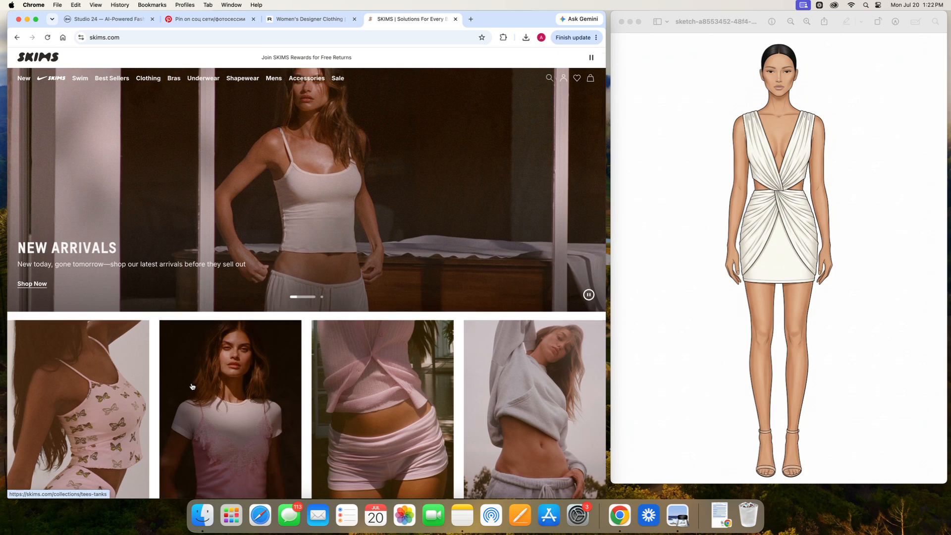
left_click(192, 387)
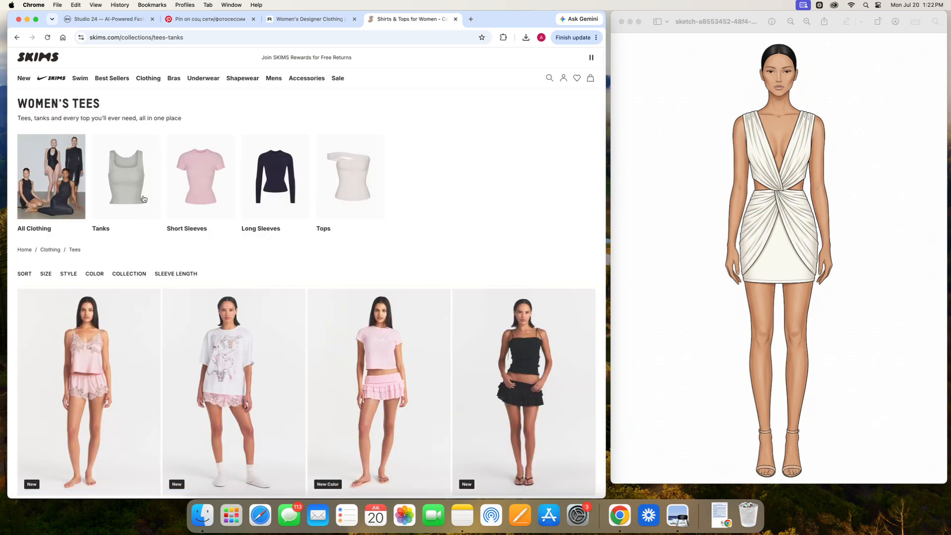
scroll(268, 223, "down", 2)
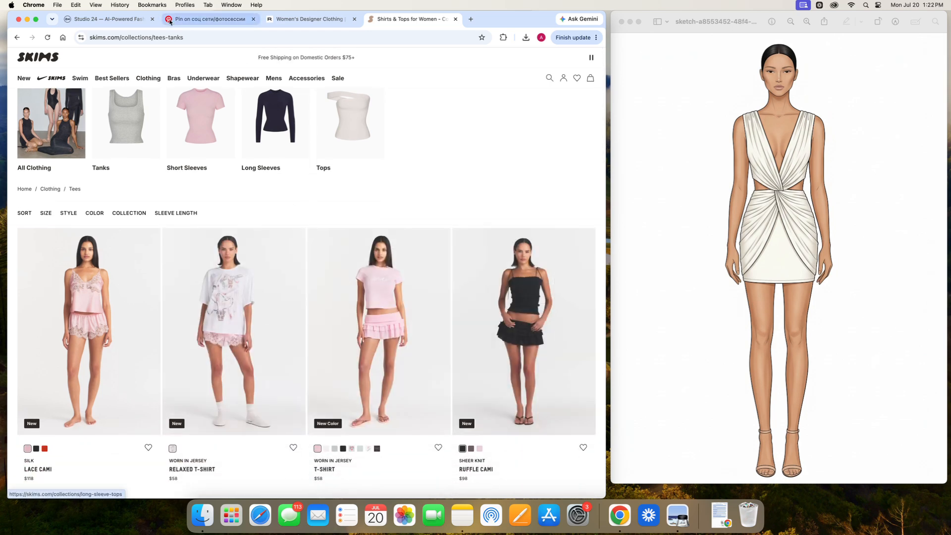
Return to Studio 24 and examine the front and back views of the white dress's generated ghost mannequin.
left_click(114, 22)
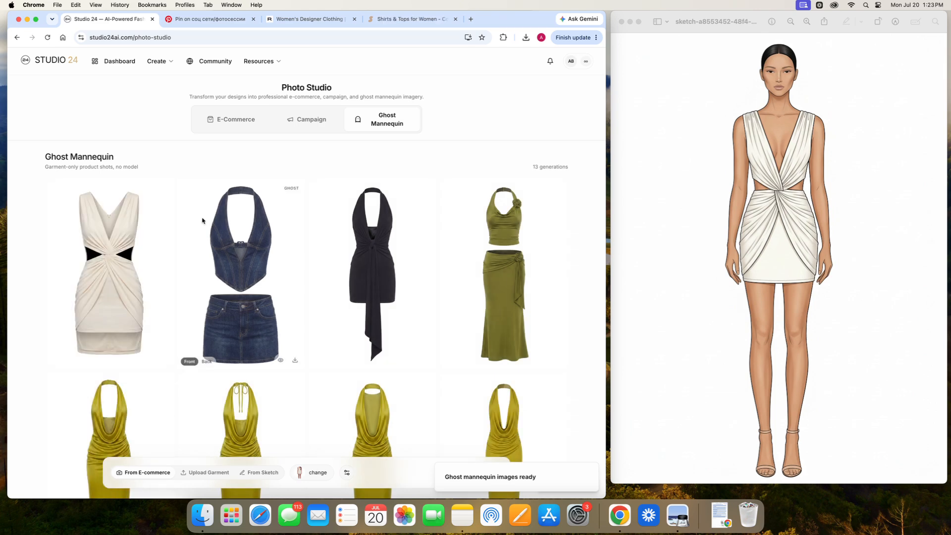
left_click(152, 365)
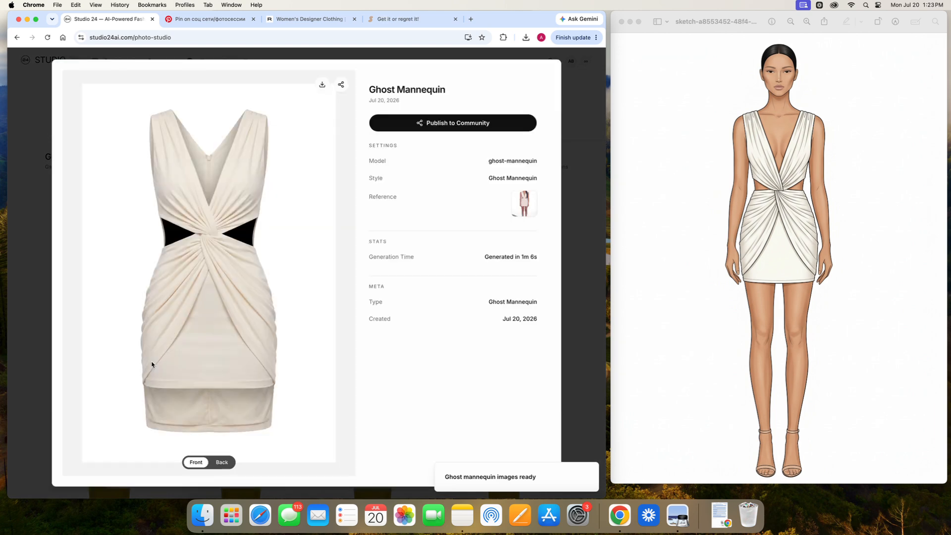
left_click(222, 465)
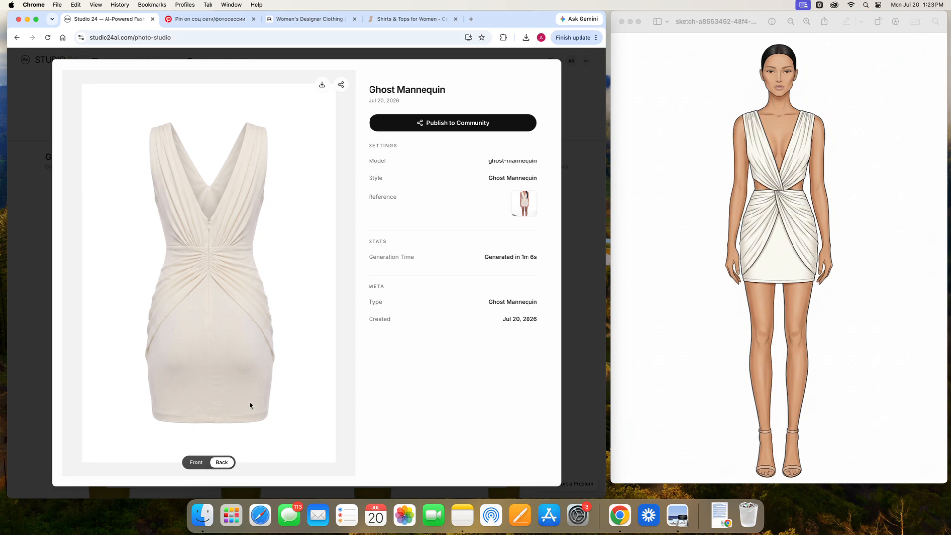
left_click(571, 127)
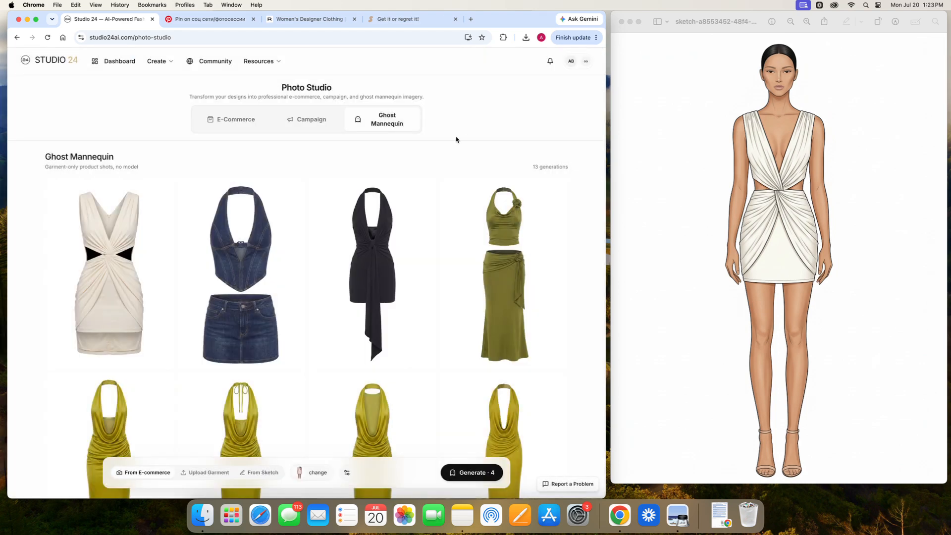